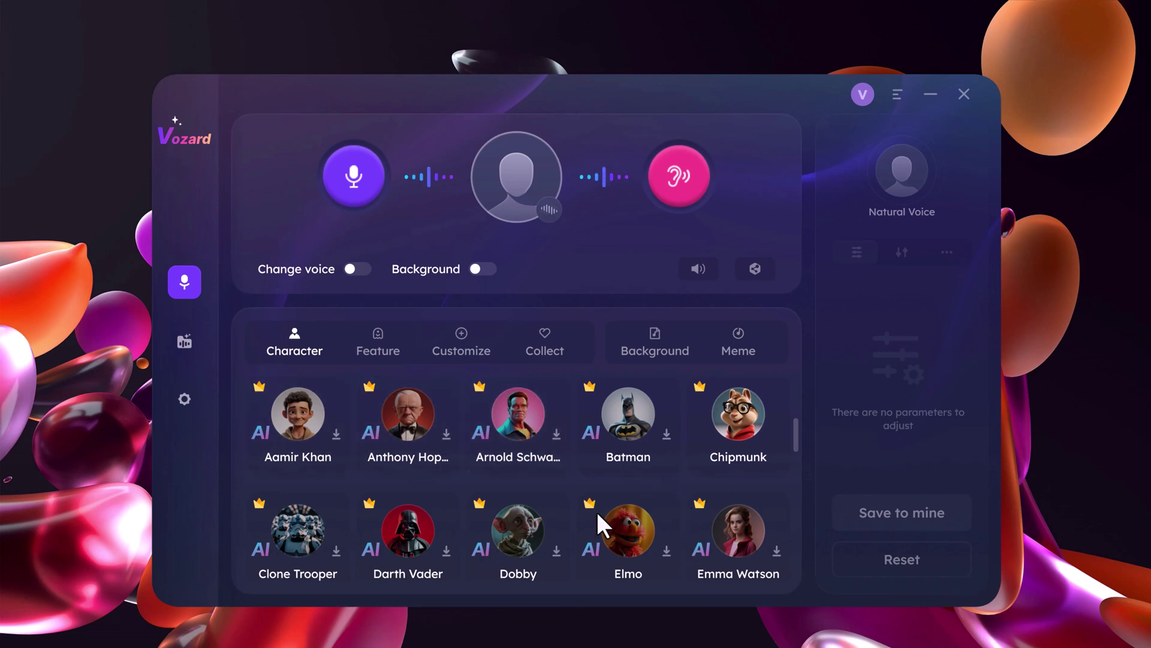
Expand the Cartoon and Singer categories at the bottom of Vozard's Character list and browse their voices.
scroll(599, 530, "down", 2)
scroll(465, 489, "down", 5)
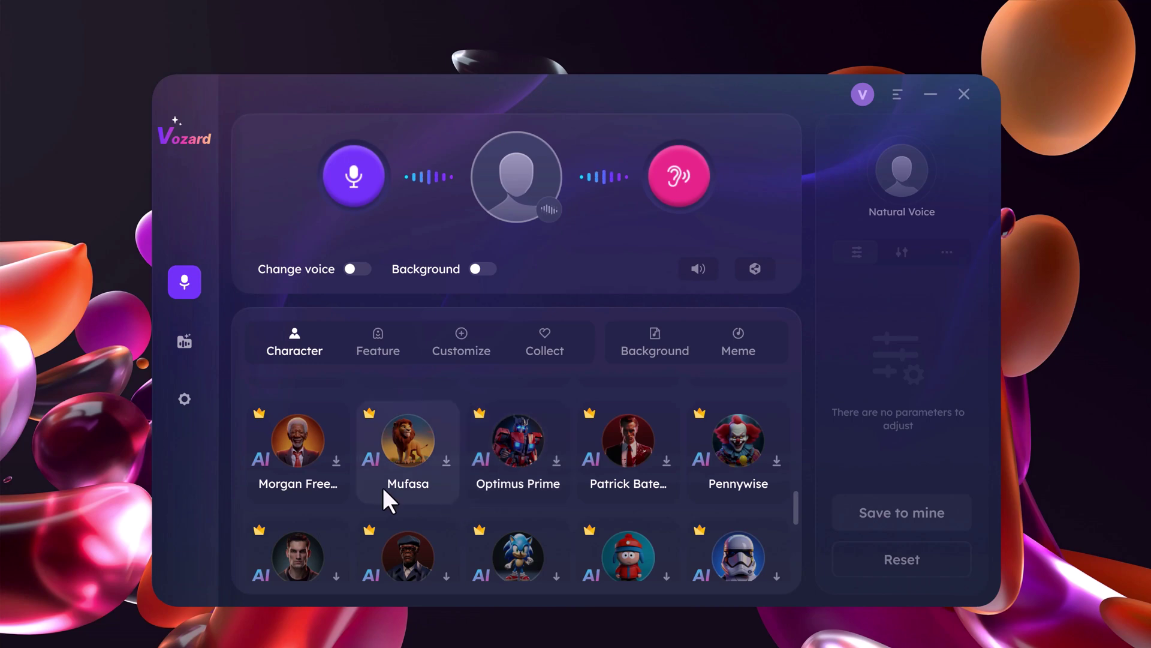
scroll(386, 496, "down", 4)
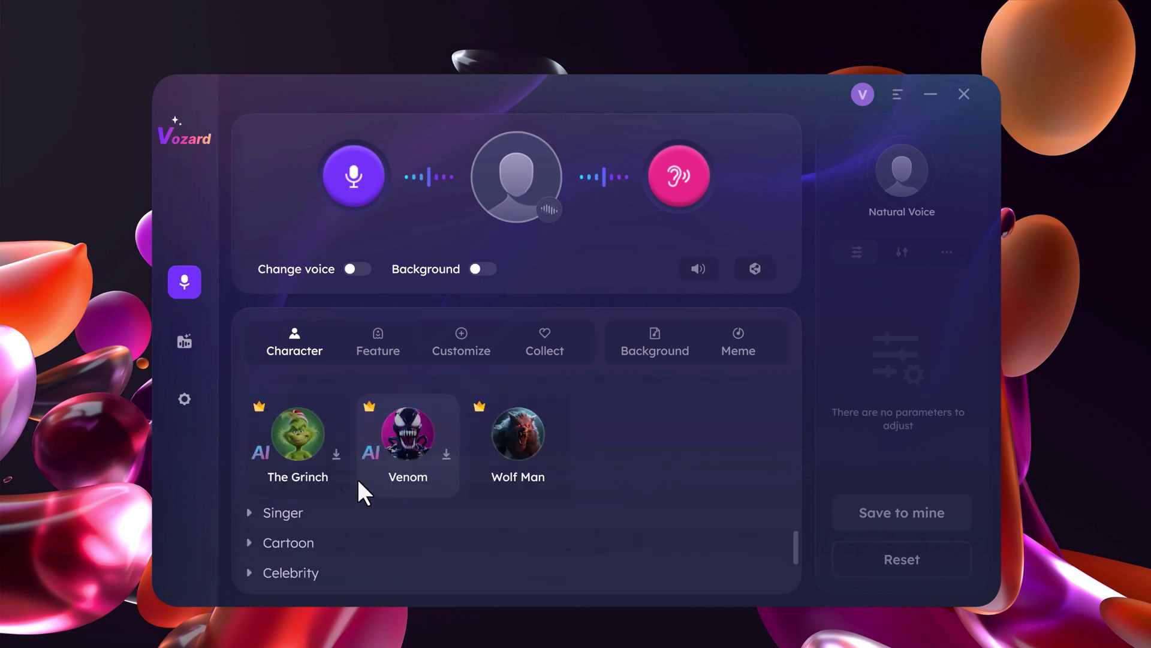
left_click(289, 542)
left_click(285, 513)
scroll(396, 507, "down", 3)
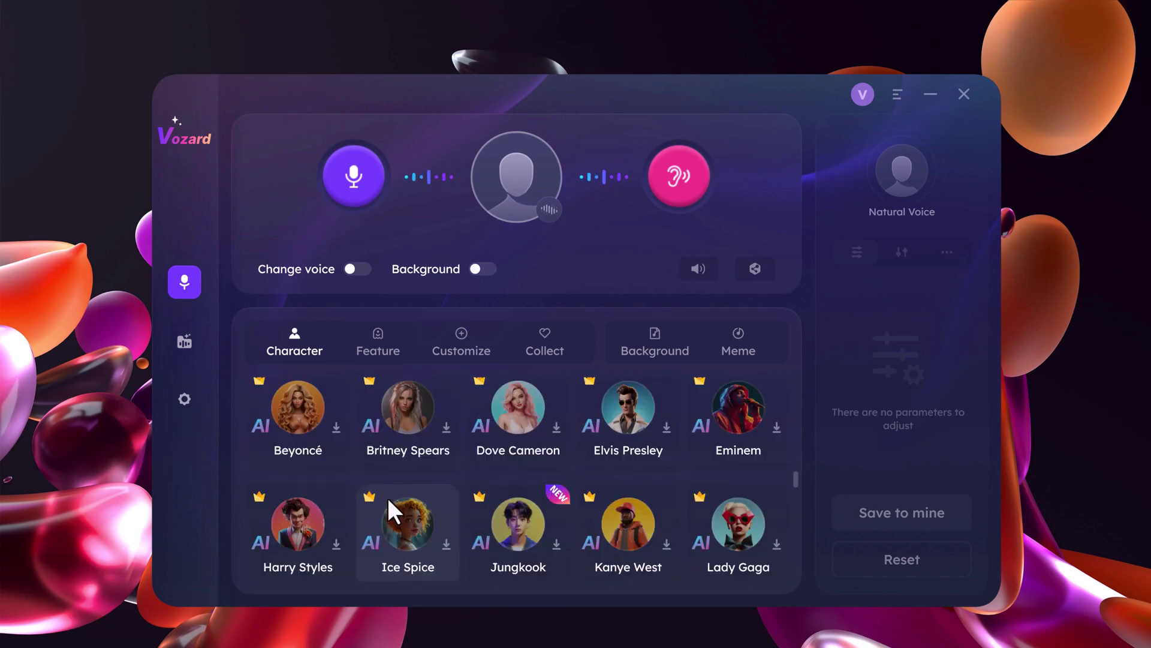
scroll(393, 513, "down", 4)
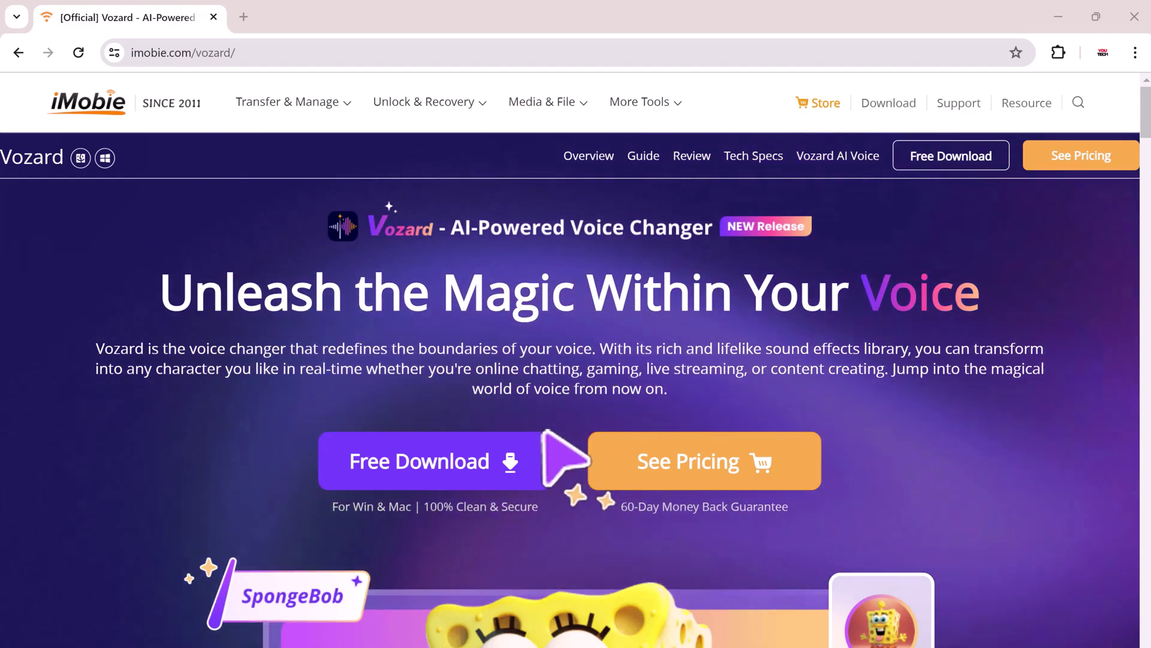
On the imobie.com Vozard page, view the Movie, Celebrity and Feature voice samples.
scroll(545, 430, "down", 3)
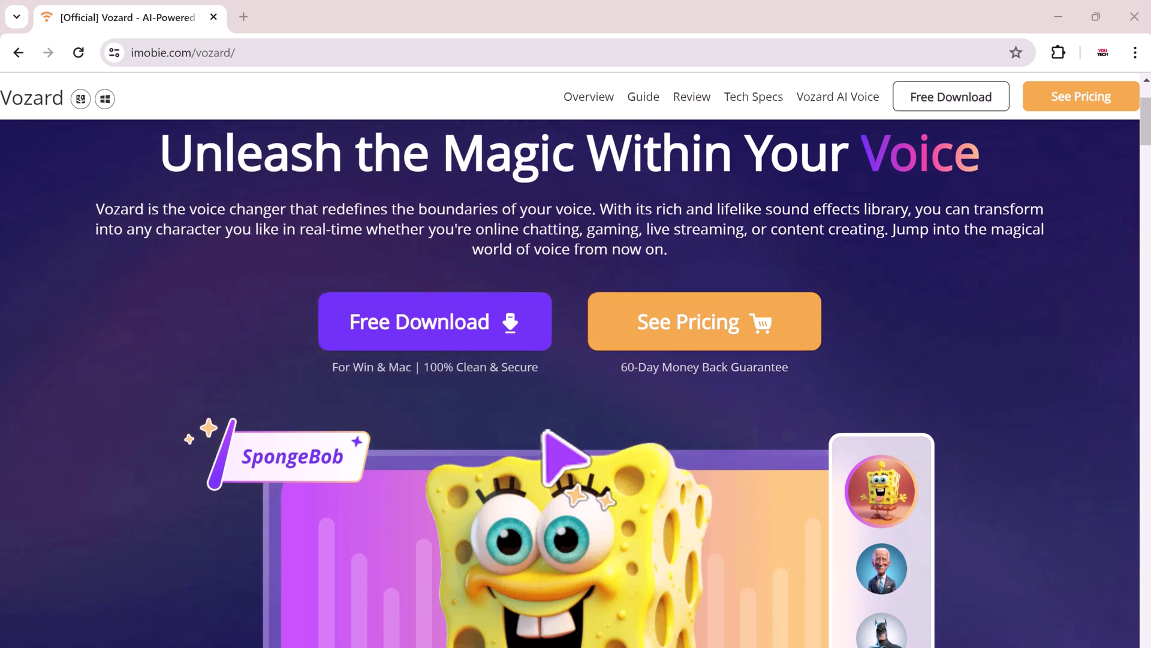
scroll(546, 433, "down", 3)
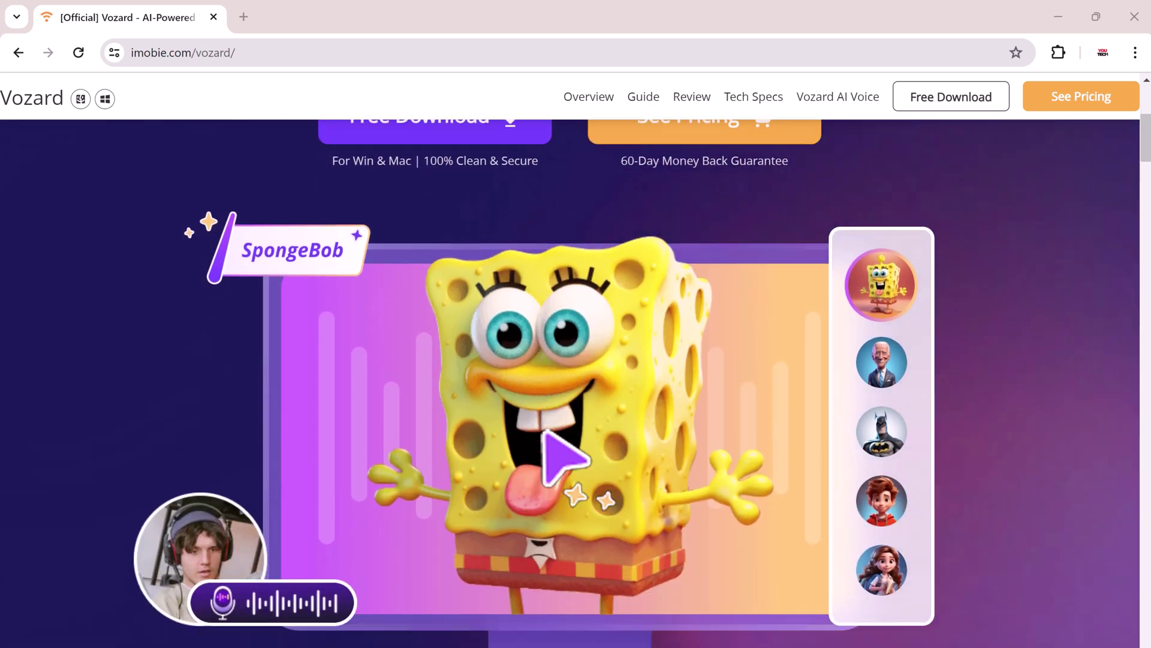
scroll(636, 437, "down", 1)
scroll(501, 510, "down", 3)
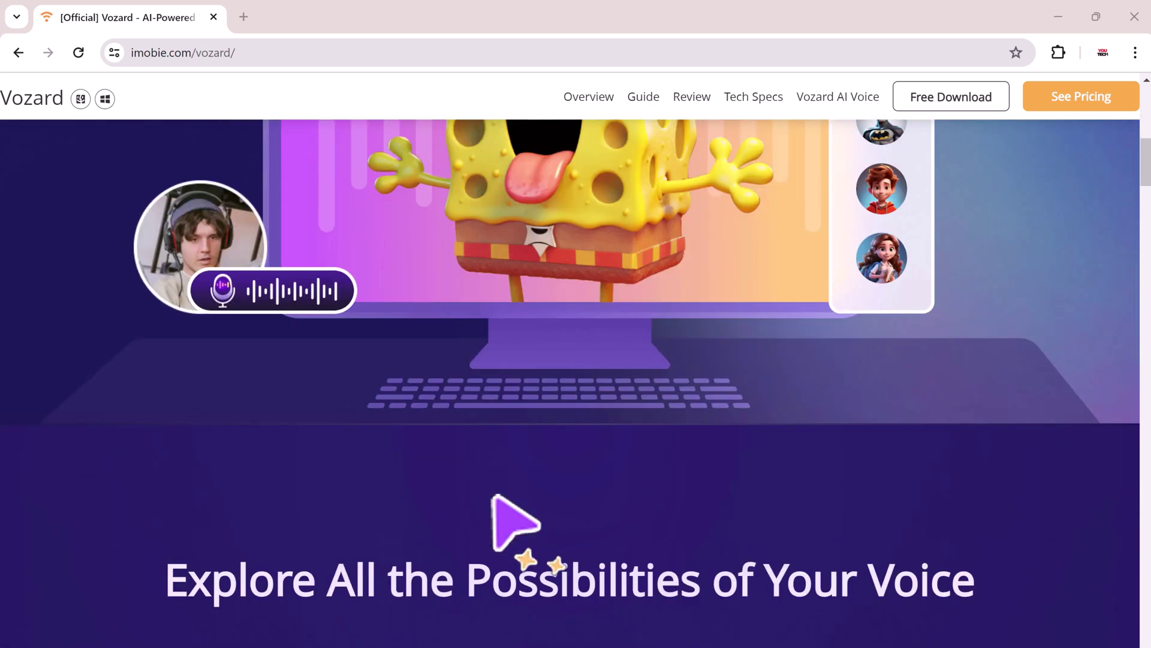
scroll(500, 509, "down", 8)
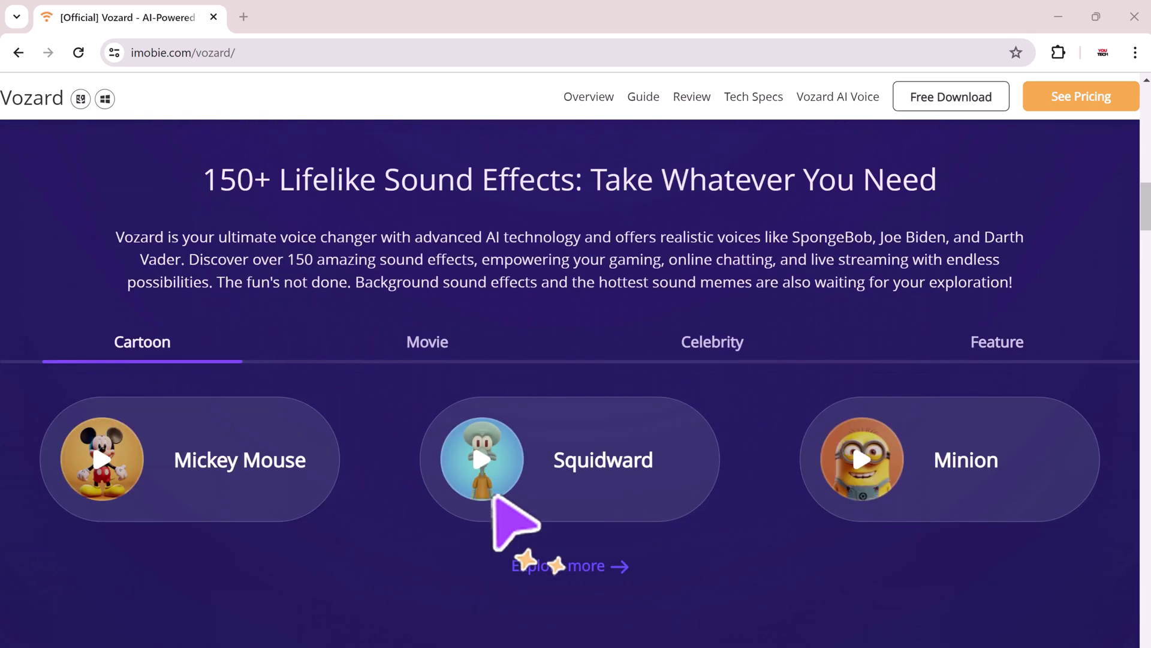
left_click(427, 365)
left_click(708, 350)
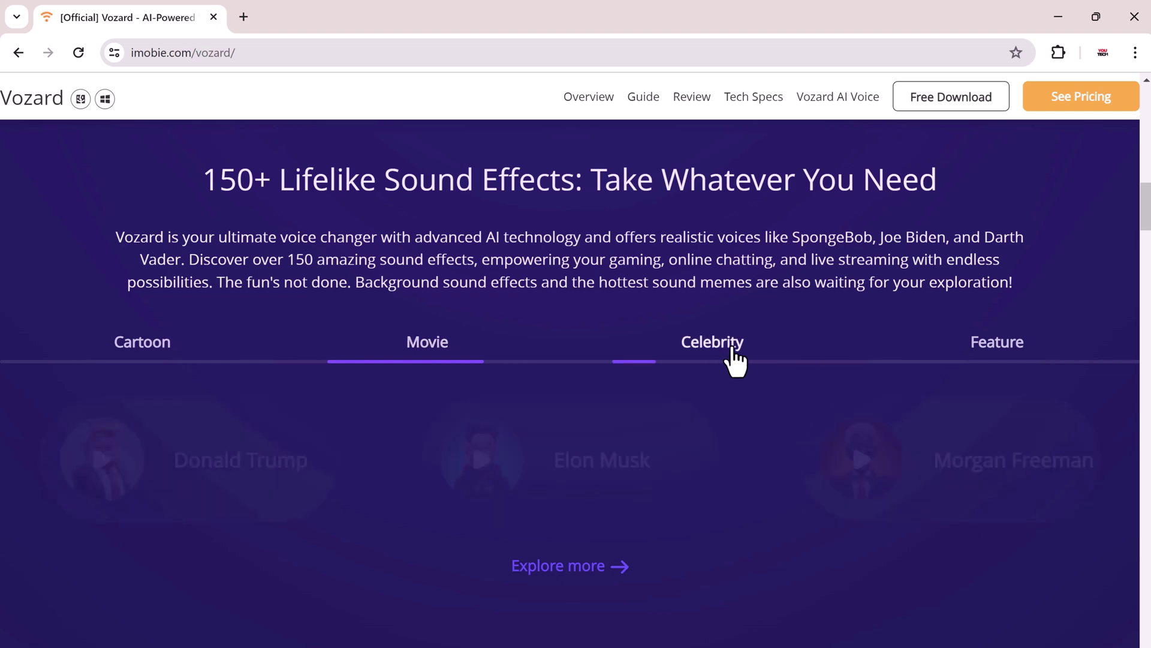
left_click(1007, 359)
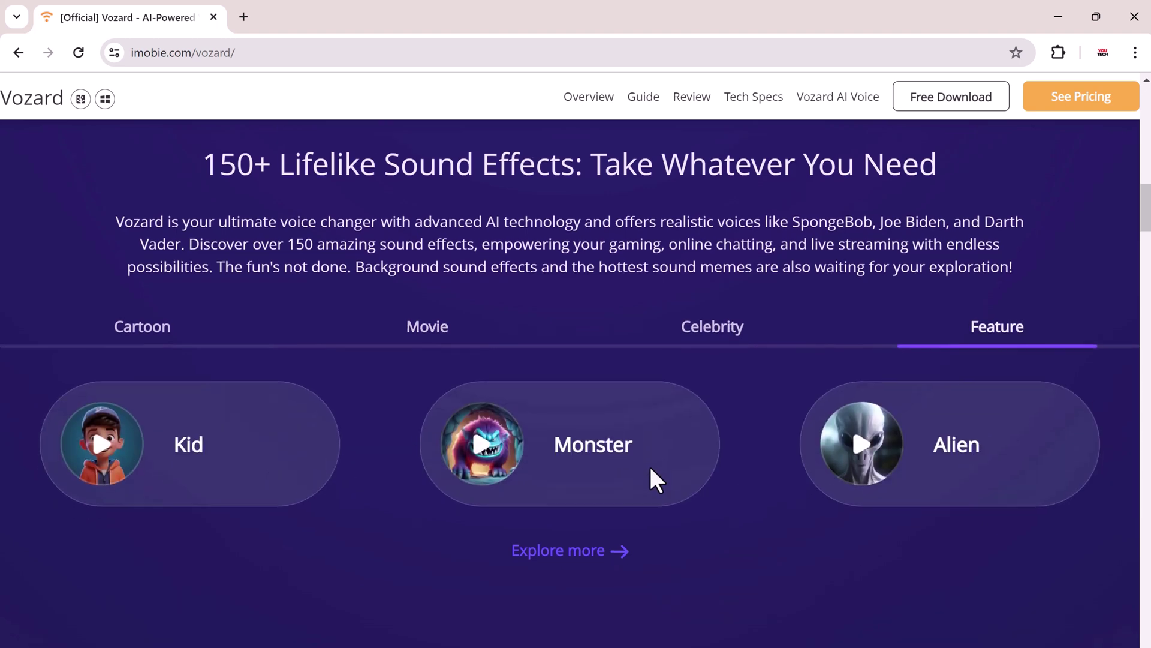
Scroll further down the product page through Vozard's usage scenarios.
scroll(650, 468, "down", 10)
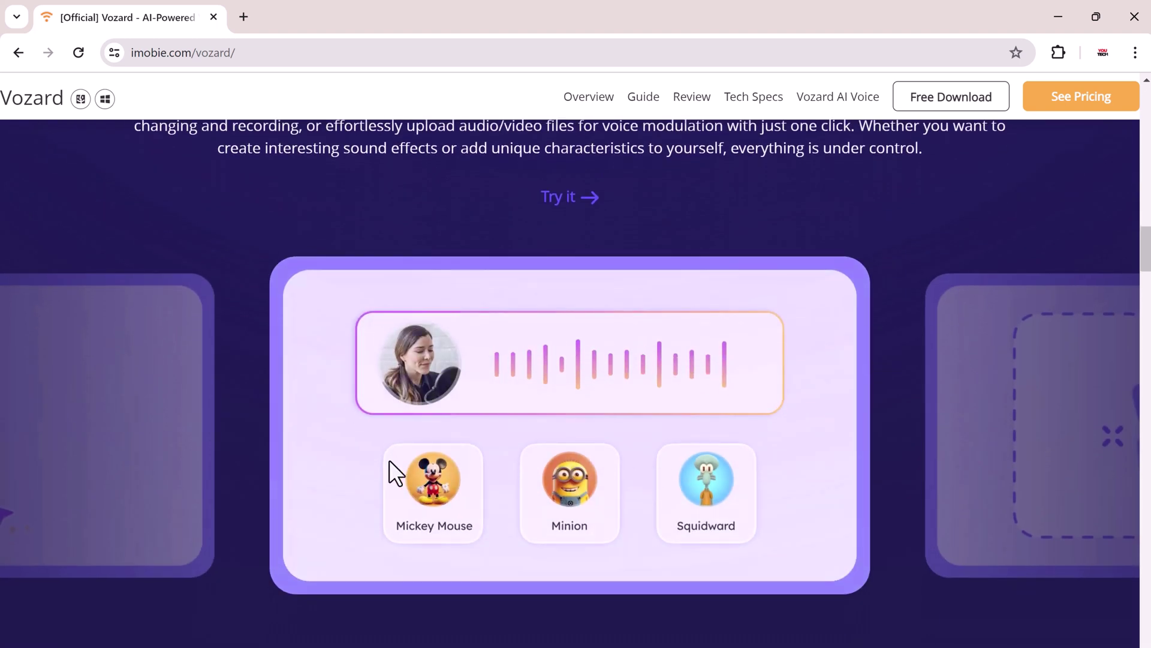
scroll(722, 488, "down", 8)
scroll(723, 488, "down", 5)
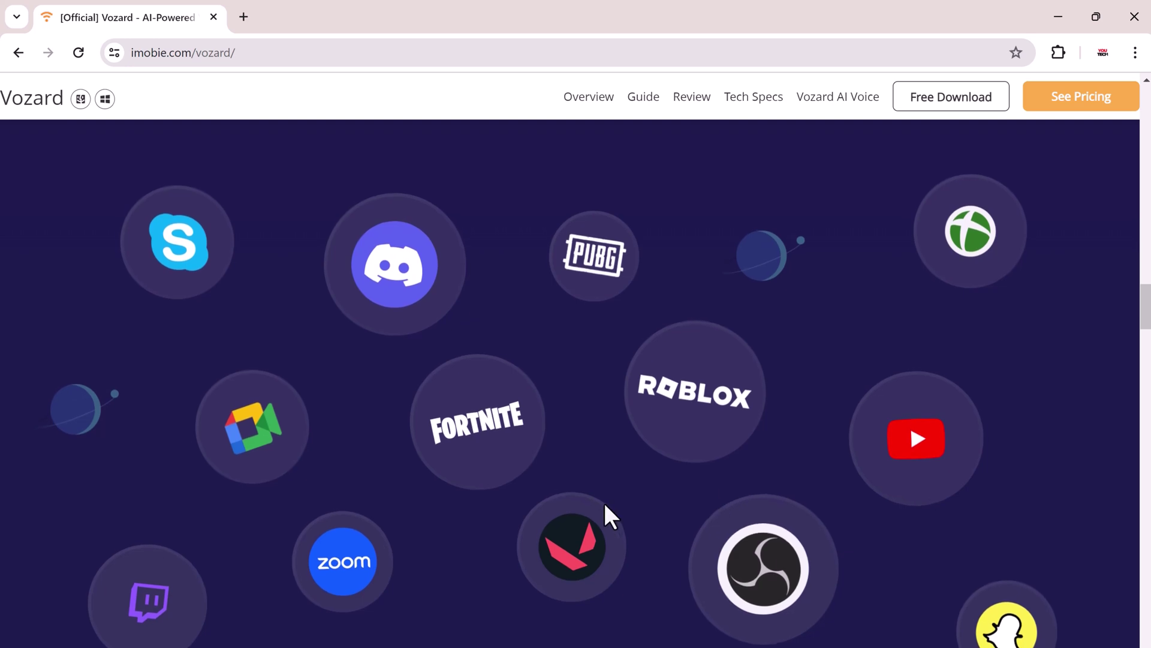
scroll(605, 505, "down", 10)
scroll(604, 505, "down", 4)
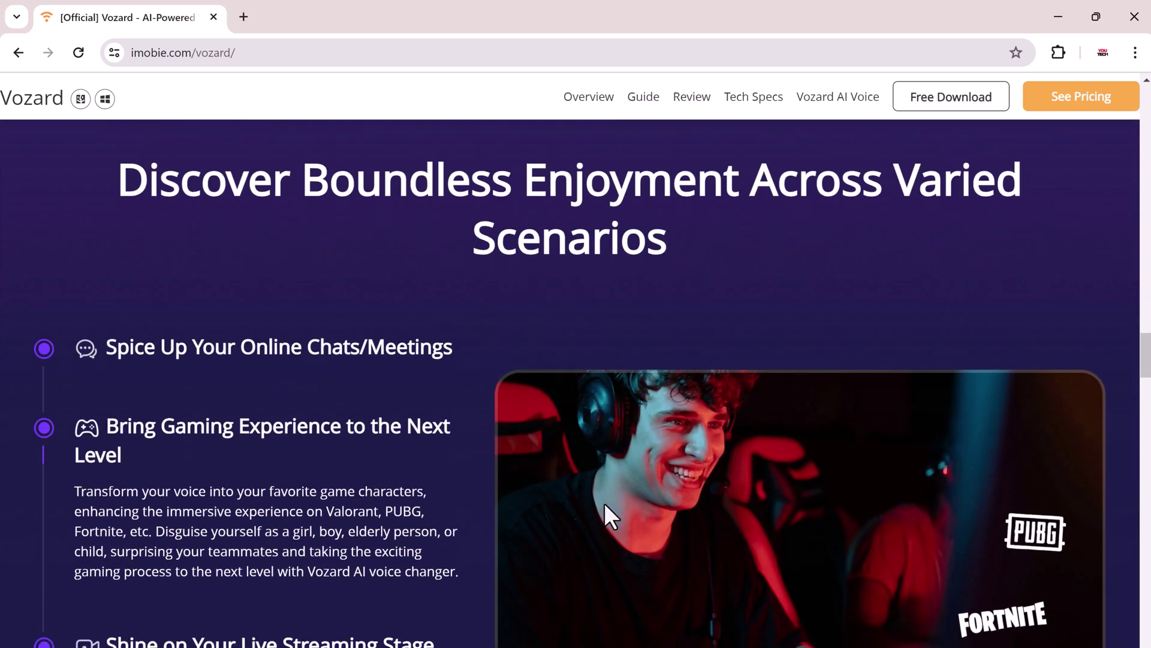
scroll(605, 505, "down", 1)
scroll(606, 507, "down", 8)
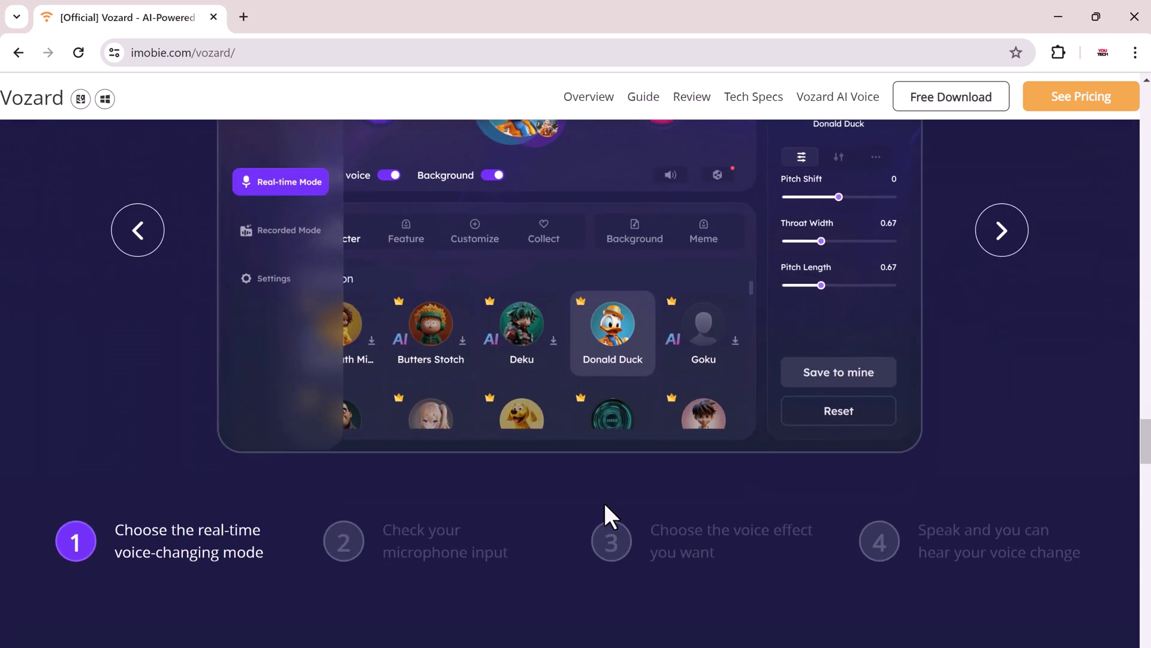
scroll(606, 507, "up", 3)
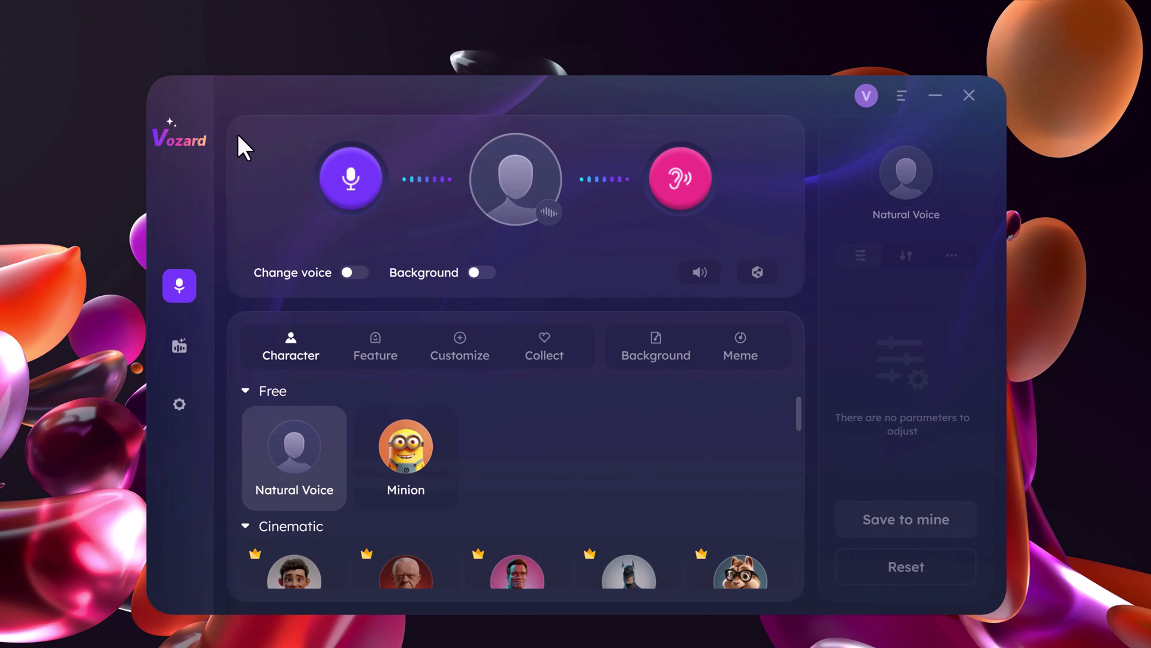
scroll(483, 402, "down", 3)
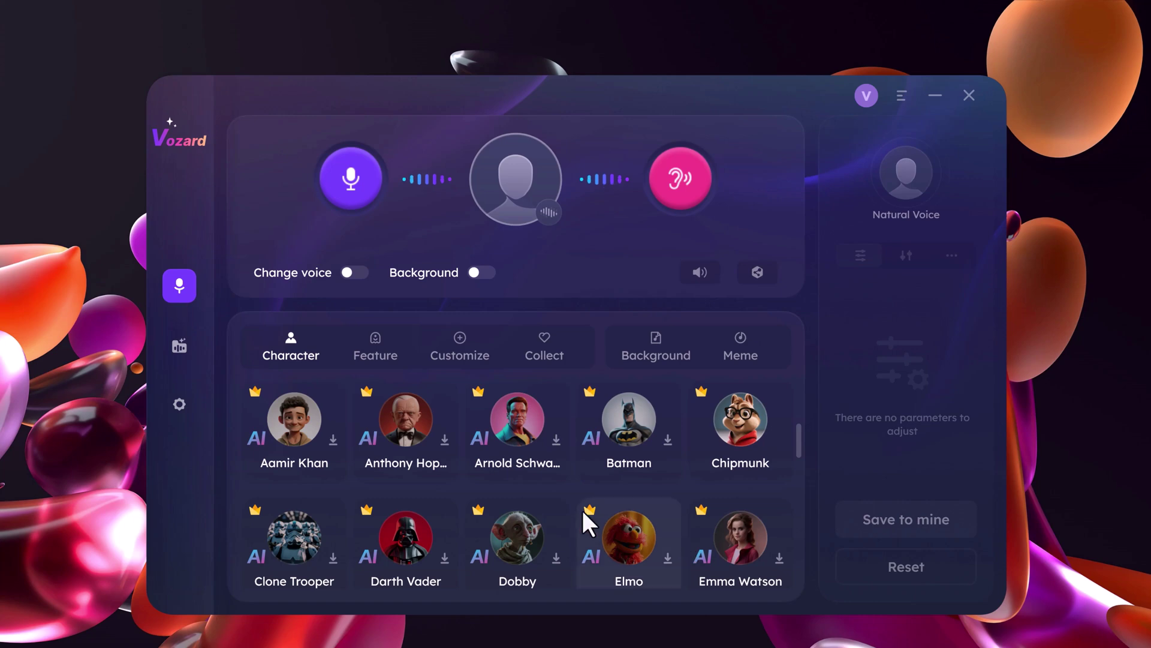
scroll(581, 509, "down", 3)
scroll(466, 483, "down", 2)
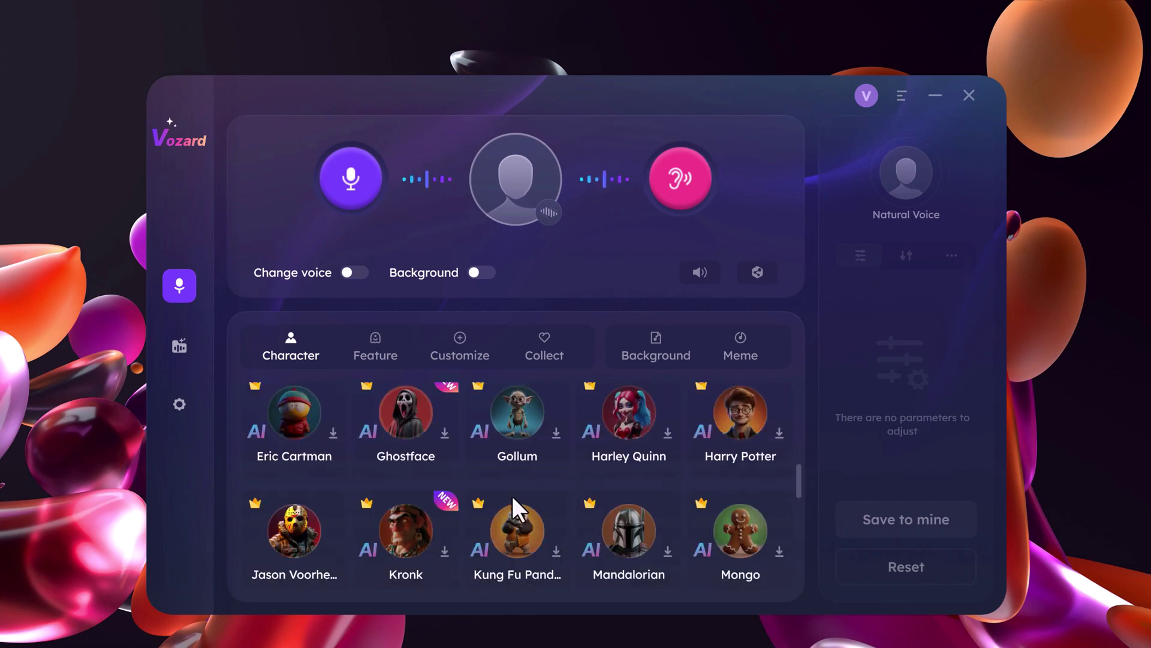
scroll(532, 495, "down", 5)
scroll(384, 491, "down", 4)
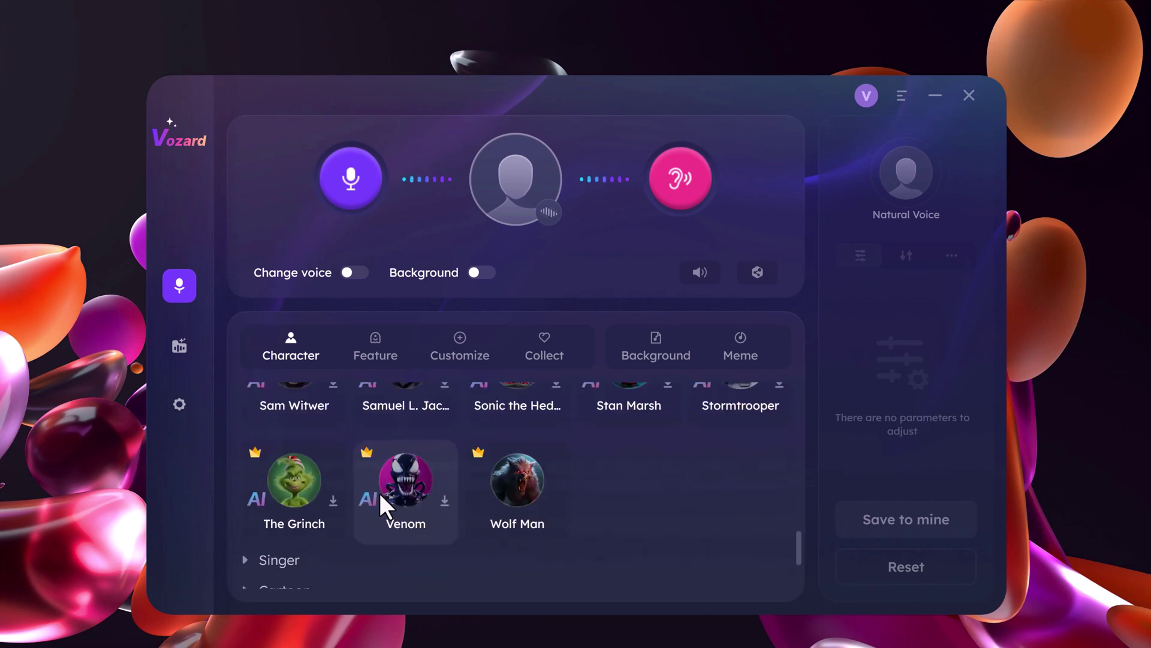
left_click(283, 545)
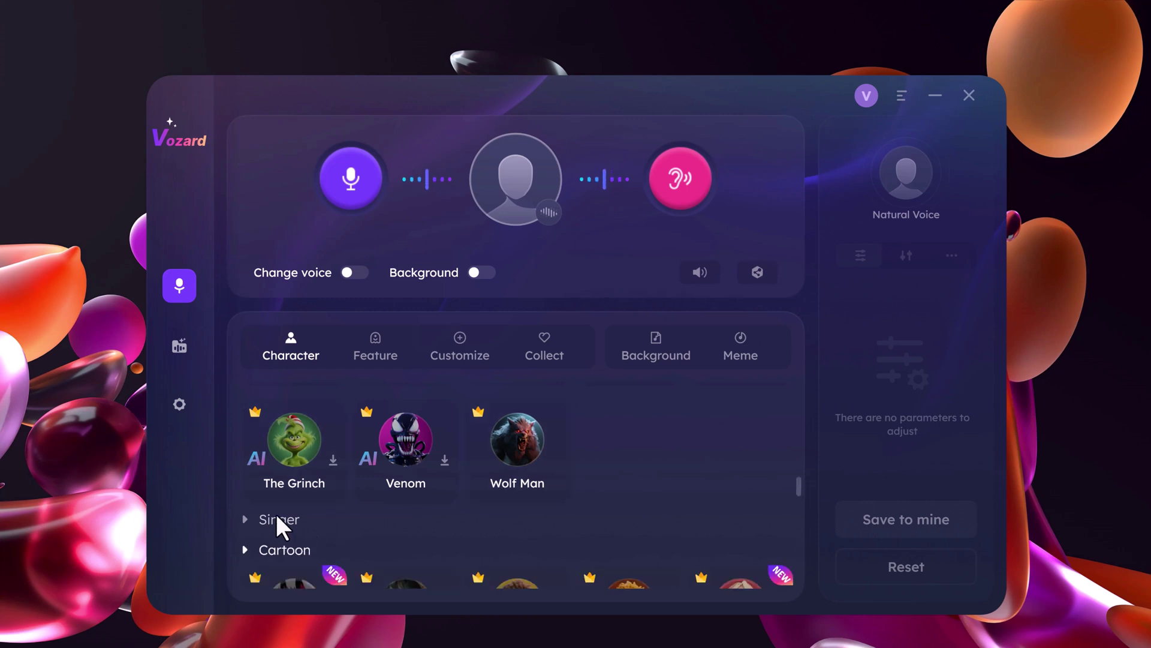
left_click(278, 521)
scroll(464, 498, "down", 5)
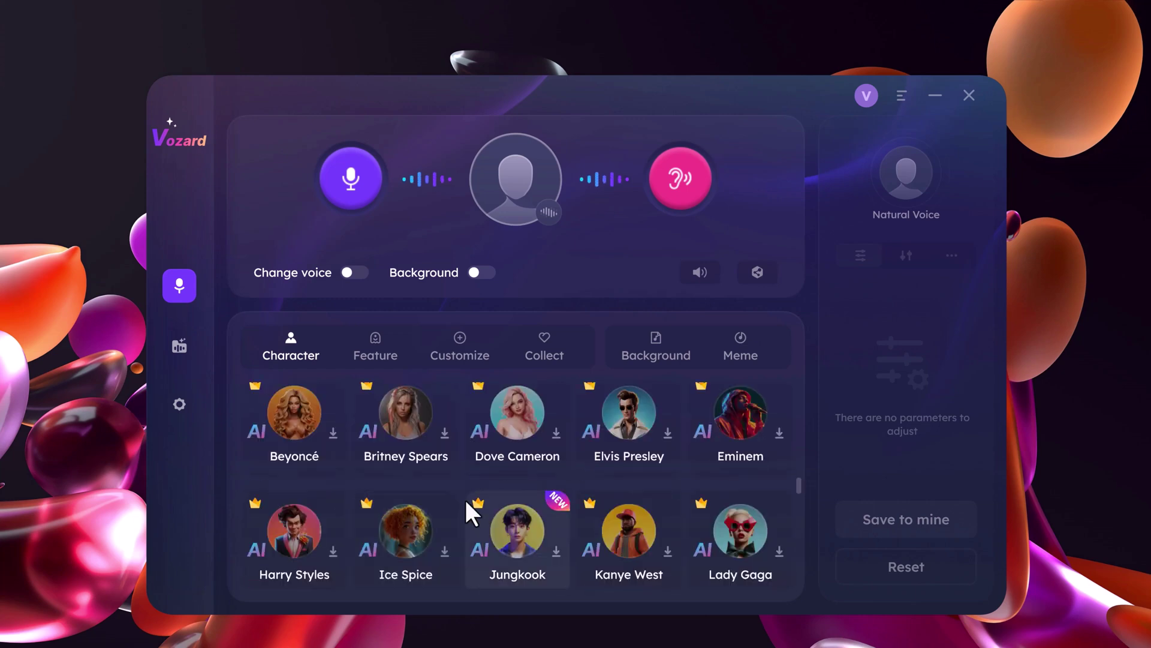
scroll(464, 497, "up", 1)
scroll(464, 498, "down", 6)
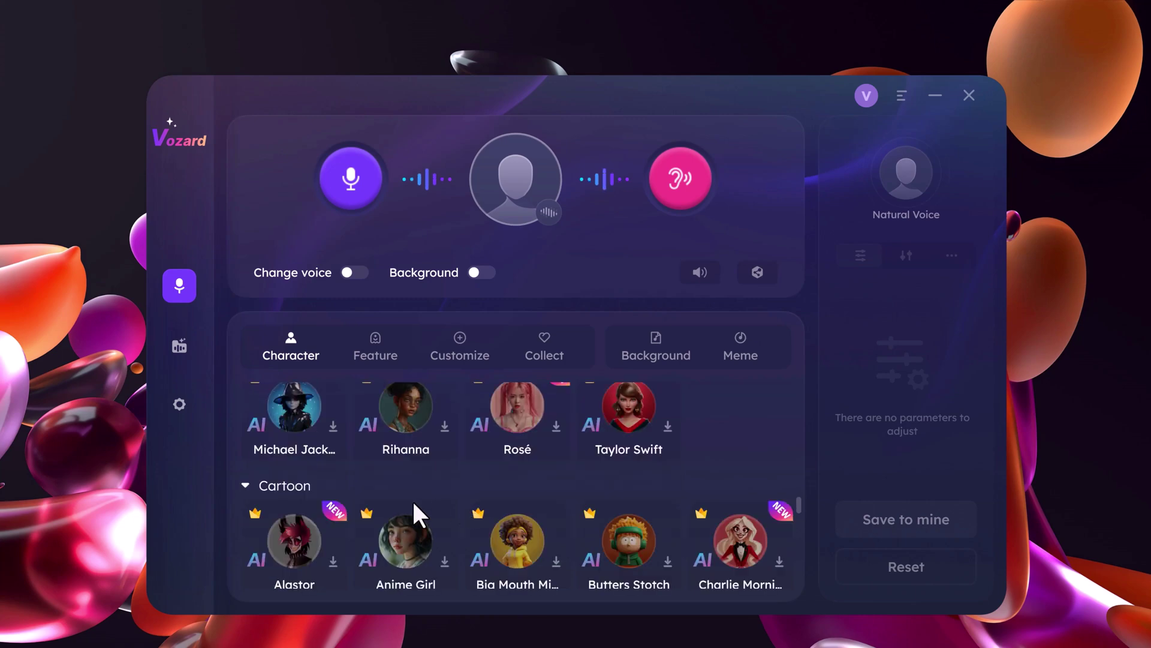
scroll(333, 487, "down", 3)
scroll(334, 490, "down", 2)
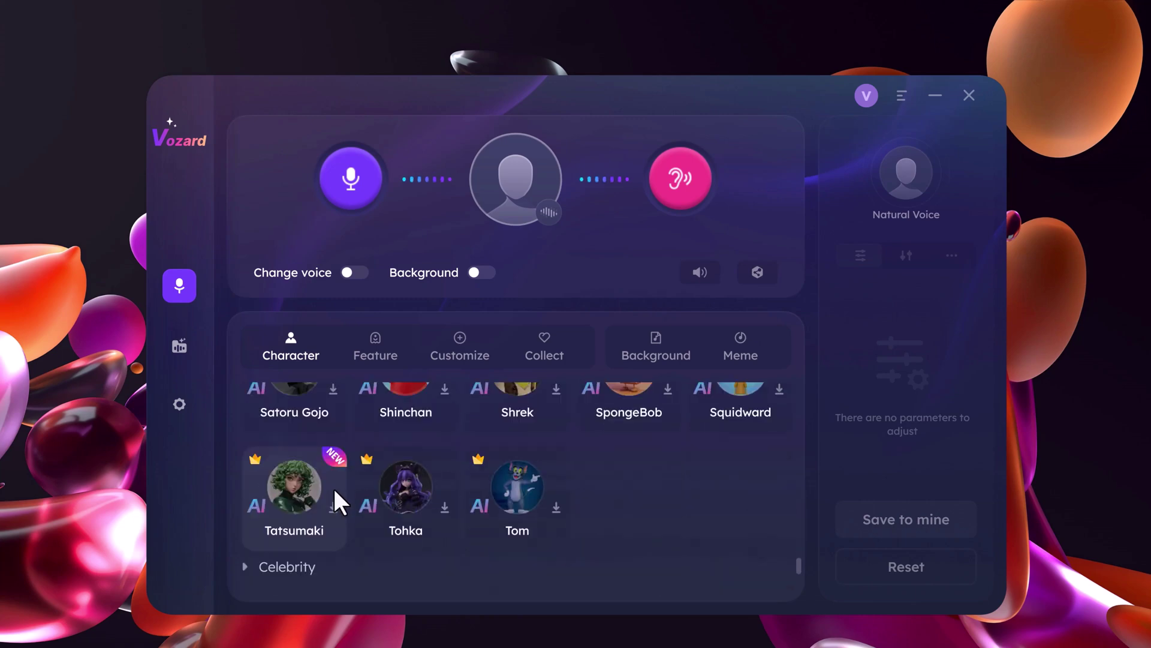
scroll(303, 570, "down", 1)
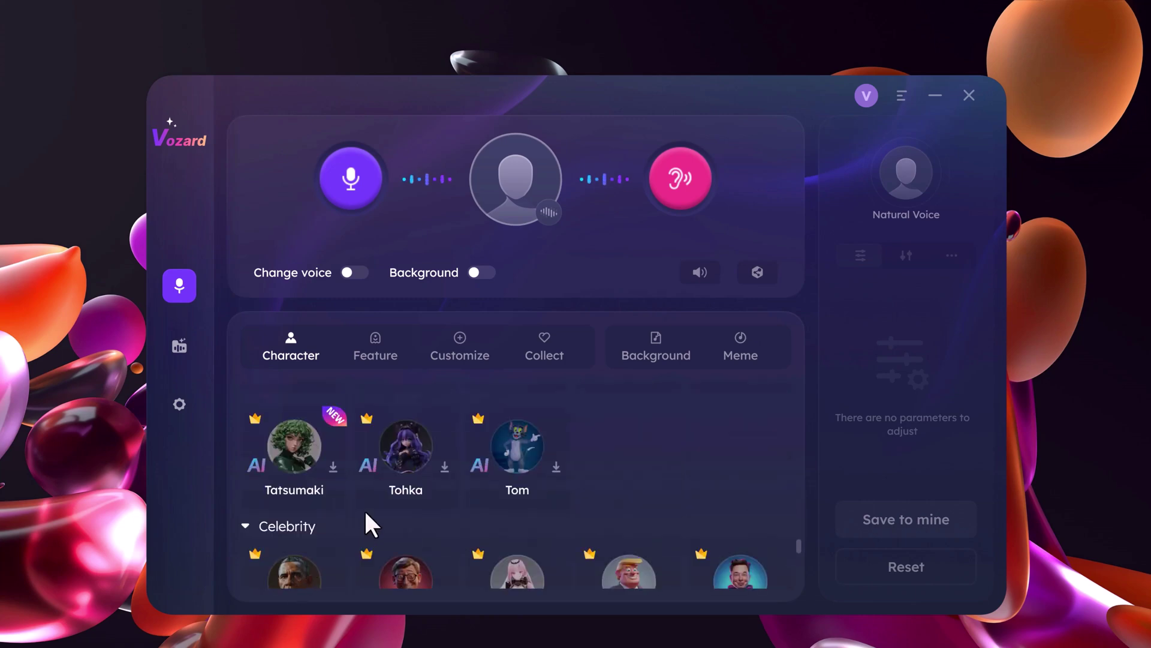
scroll(335, 519, "down", 3)
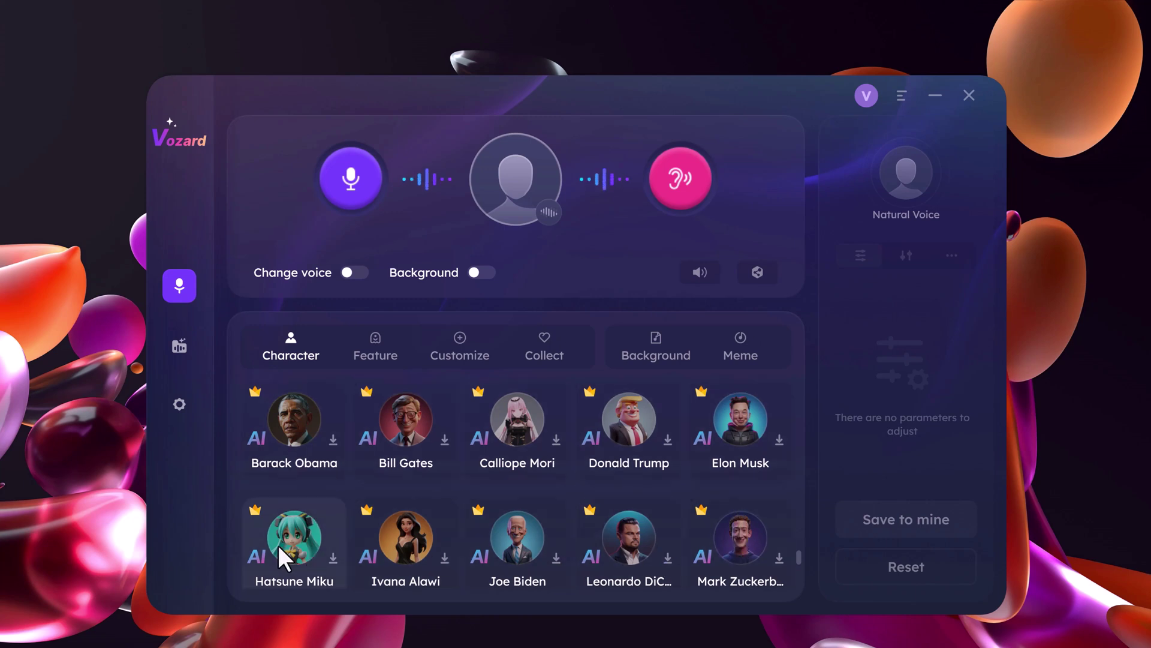
scroll(491, 491, "down", 2)
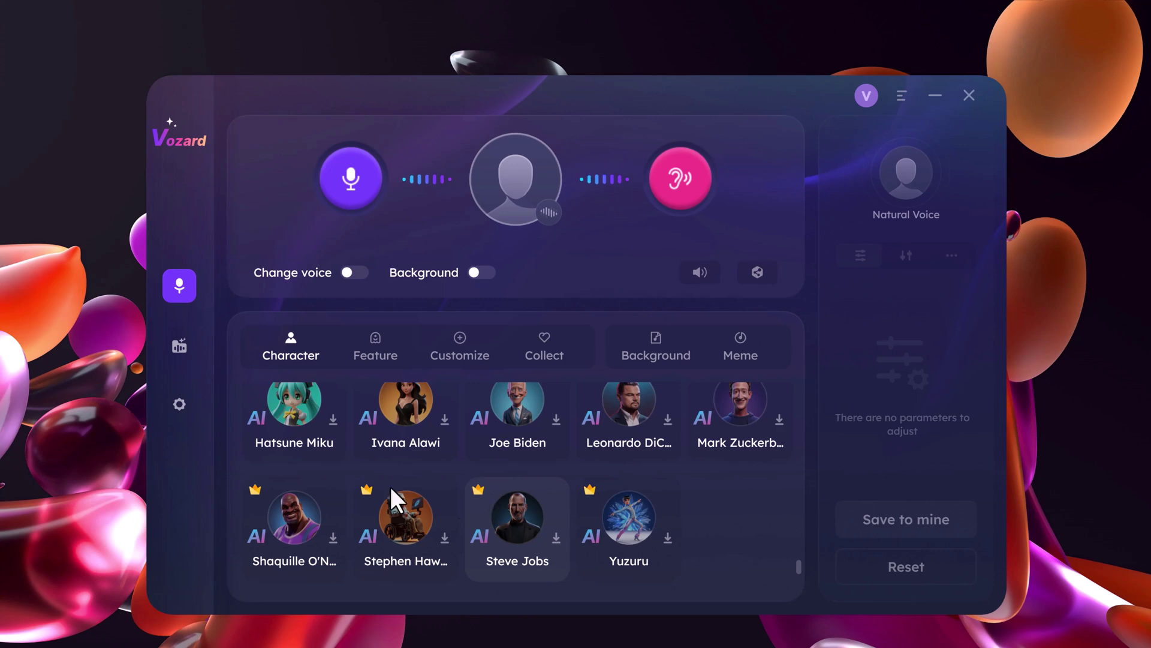
scroll(498, 458, "down", 10)
scroll(498, 458, "up", 8)
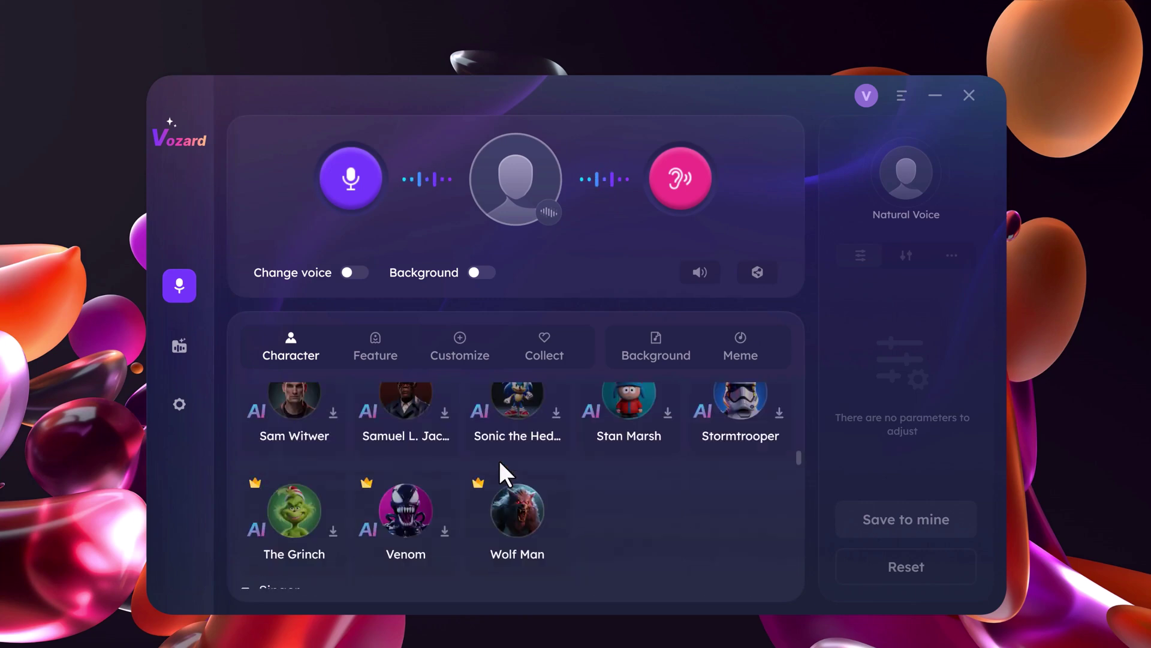
Expand the Celebrity voices, then scroll back up to Cinematic's Aamir Khan, Batman and Chipmunk.
left_click(295, 566)
scroll(363, 516, "down", 3)
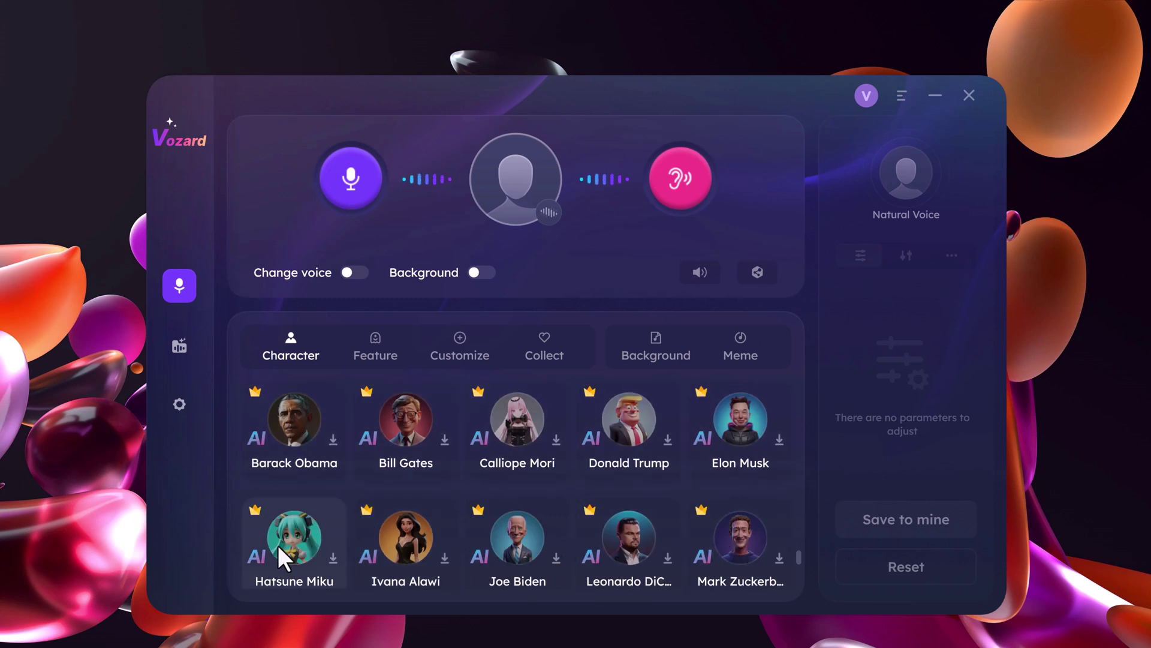
scroll(493, 497, "down", 2)
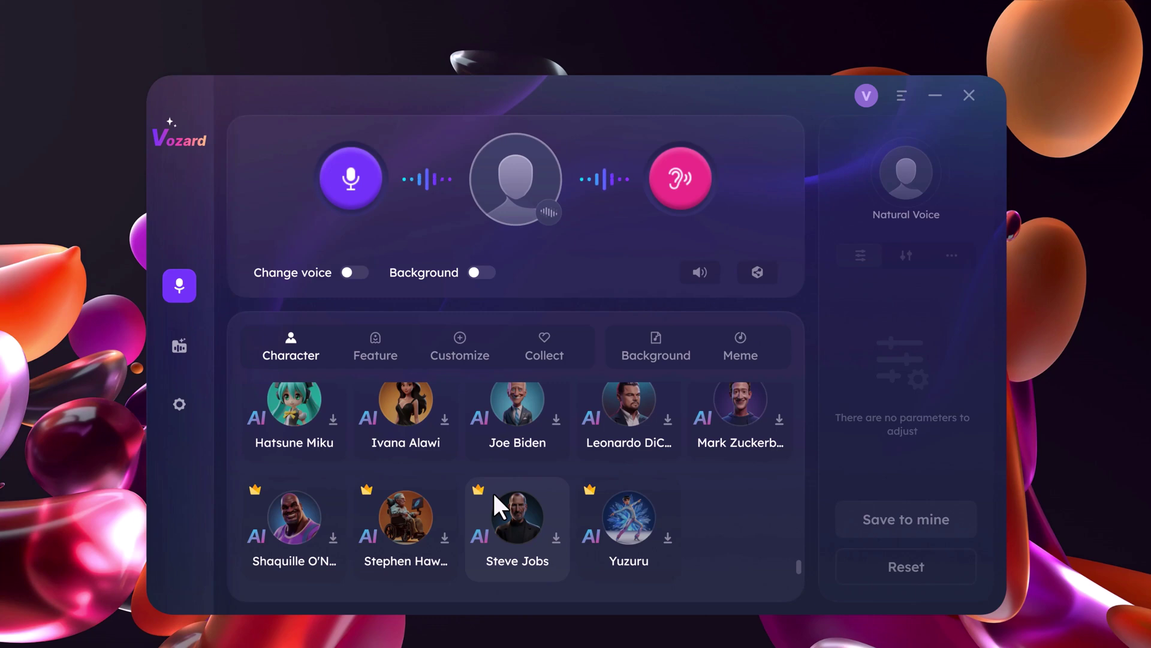
scroll(499, 460, "down", 5)
scroll(499, 460, "down", 5)
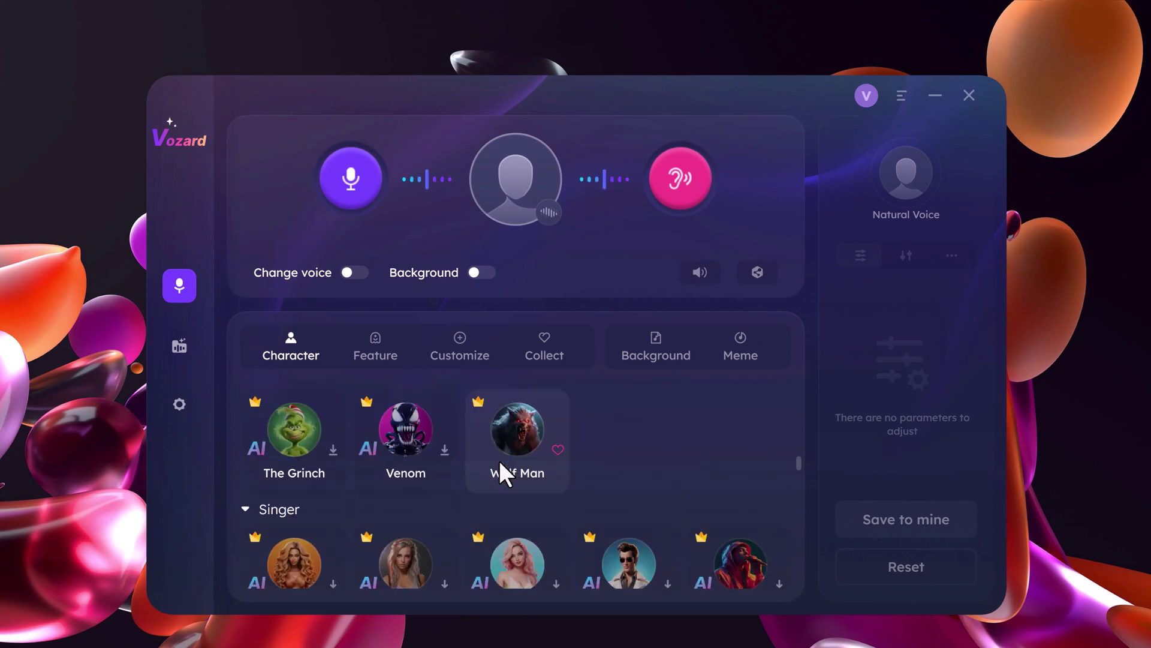
scroll(498, 458, "up", 1)
scroll(498, 462, "up", 2)
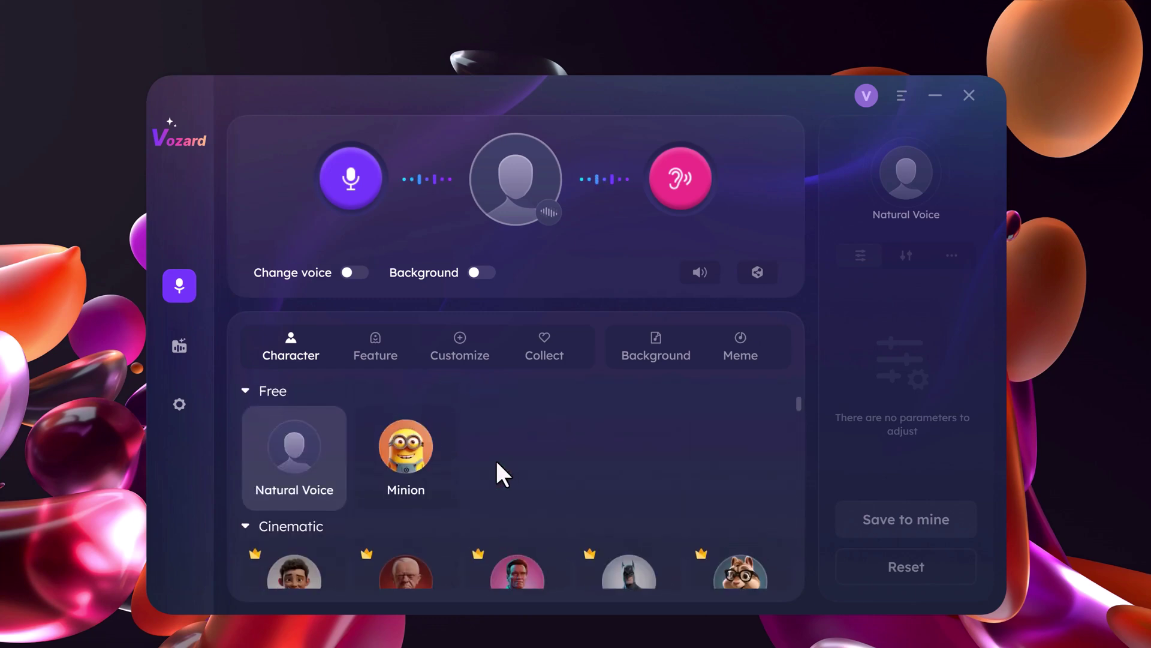
scroll(496, 470, "down", 1)
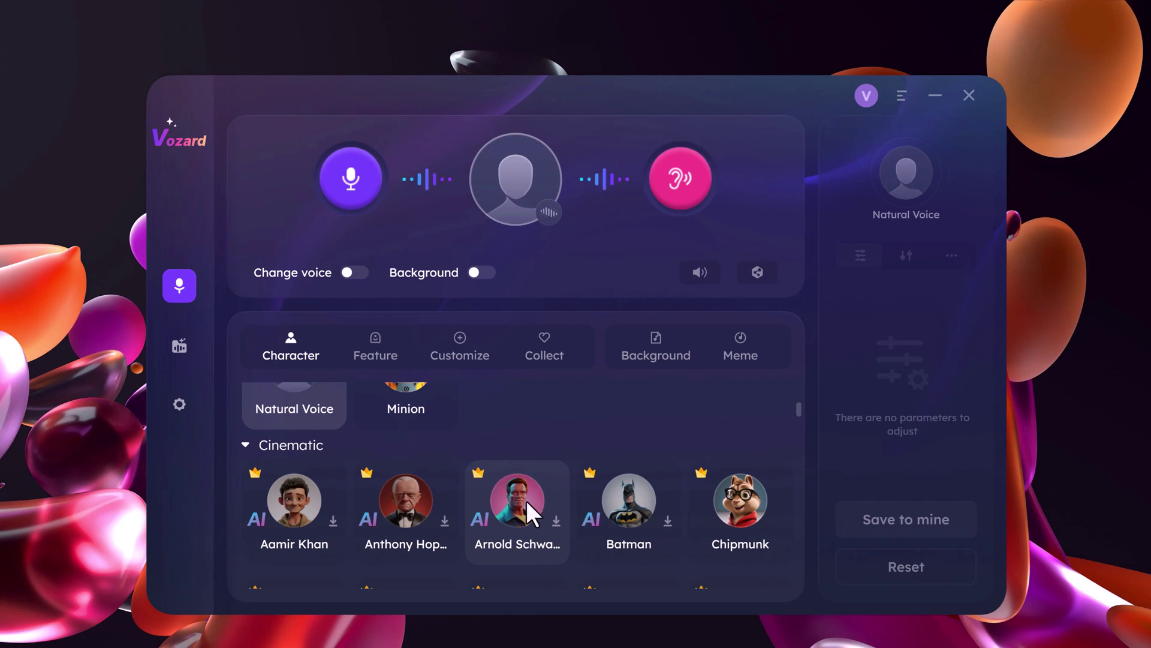
Pick Chipmunk, try the Feature voices Joker and Young Girl, then return to Character voices.
left_click(732, 507)
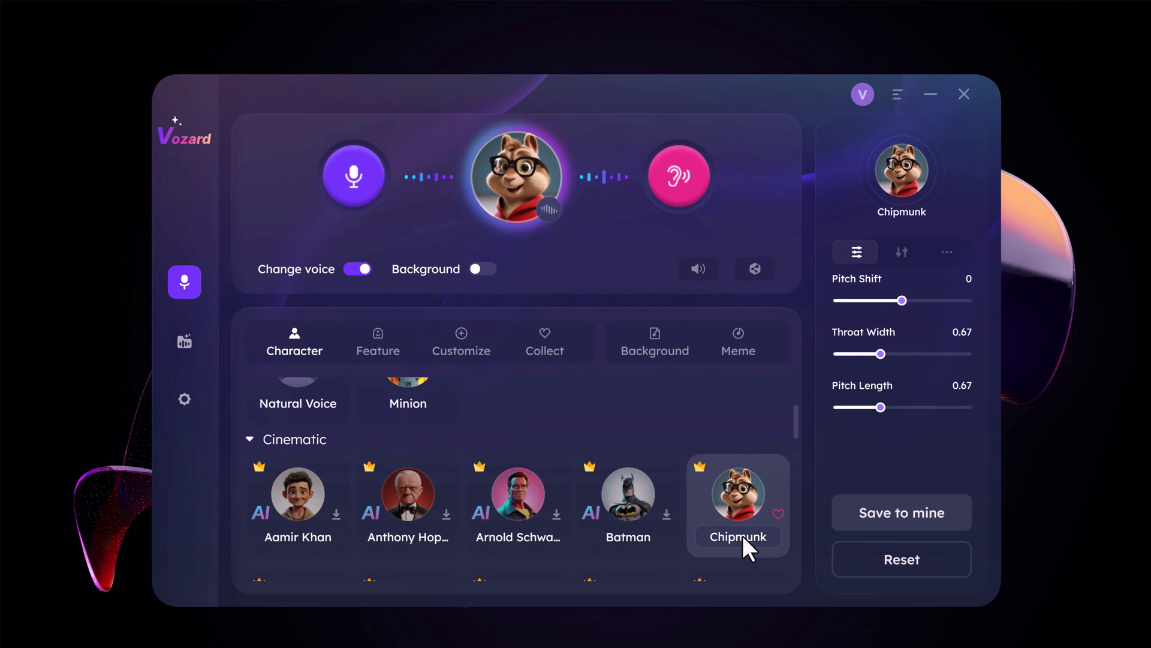
left_click(366, 339)
left_click(742, 503)
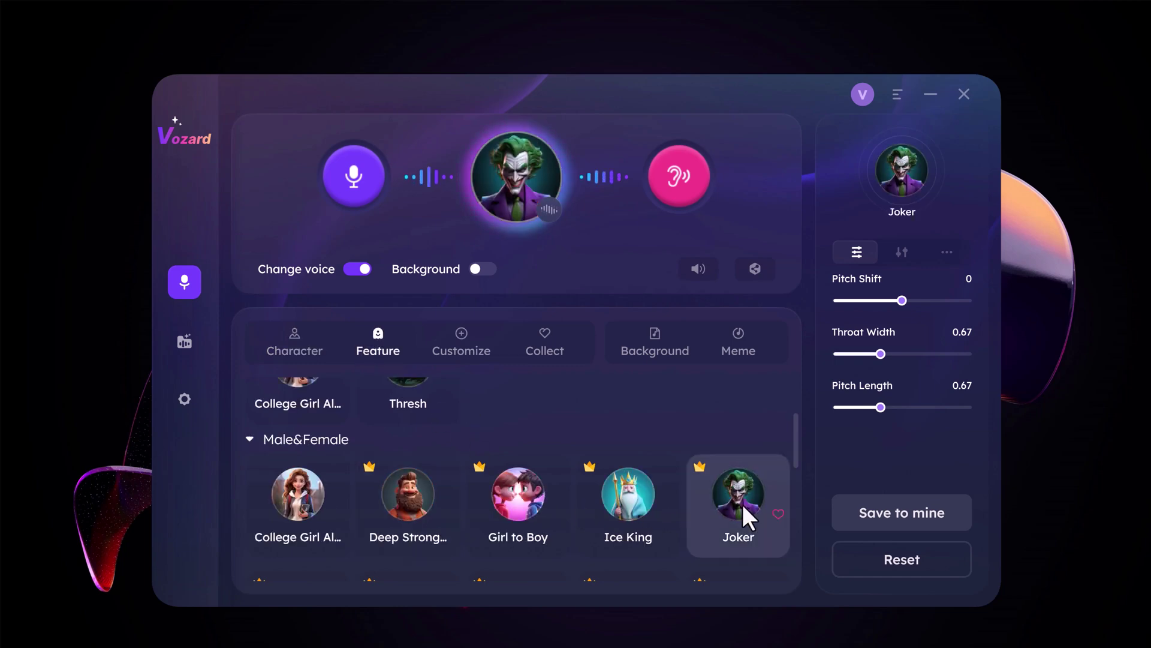
left_click(295, 499)
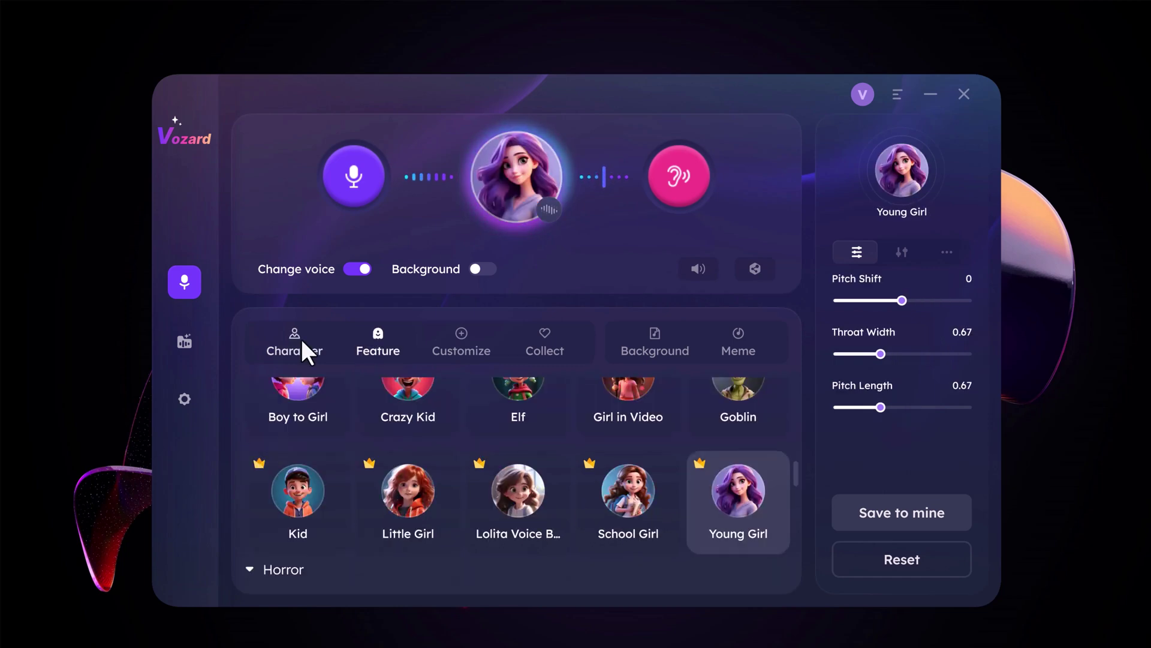
left_click(301, 339)
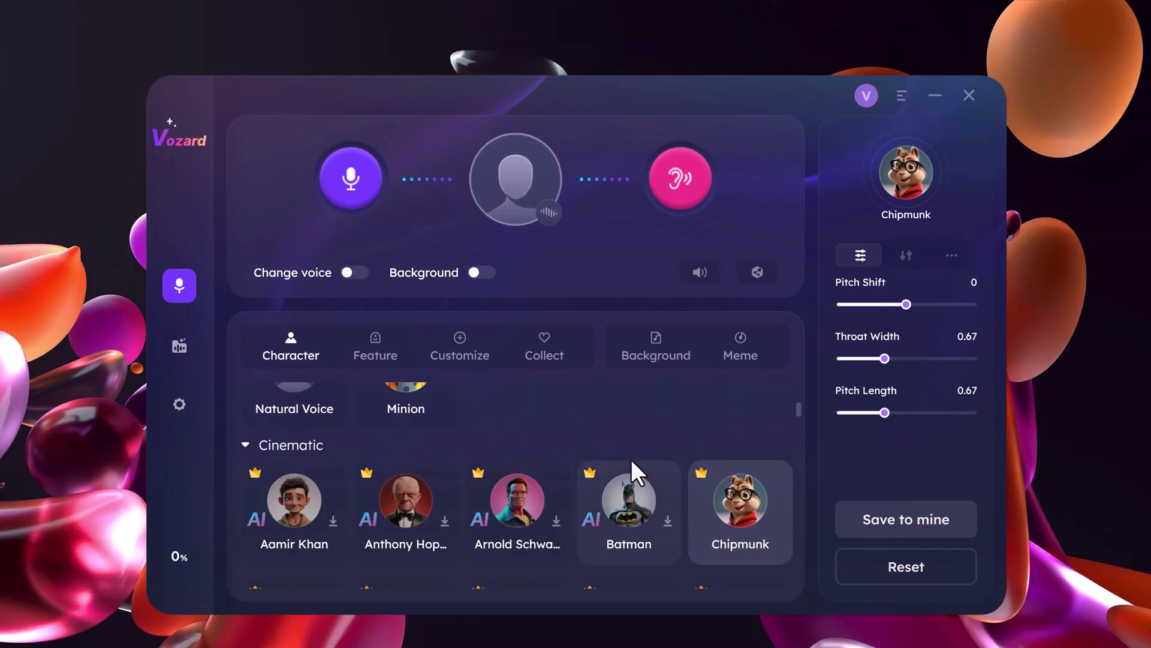
mouse_move(175, 325)
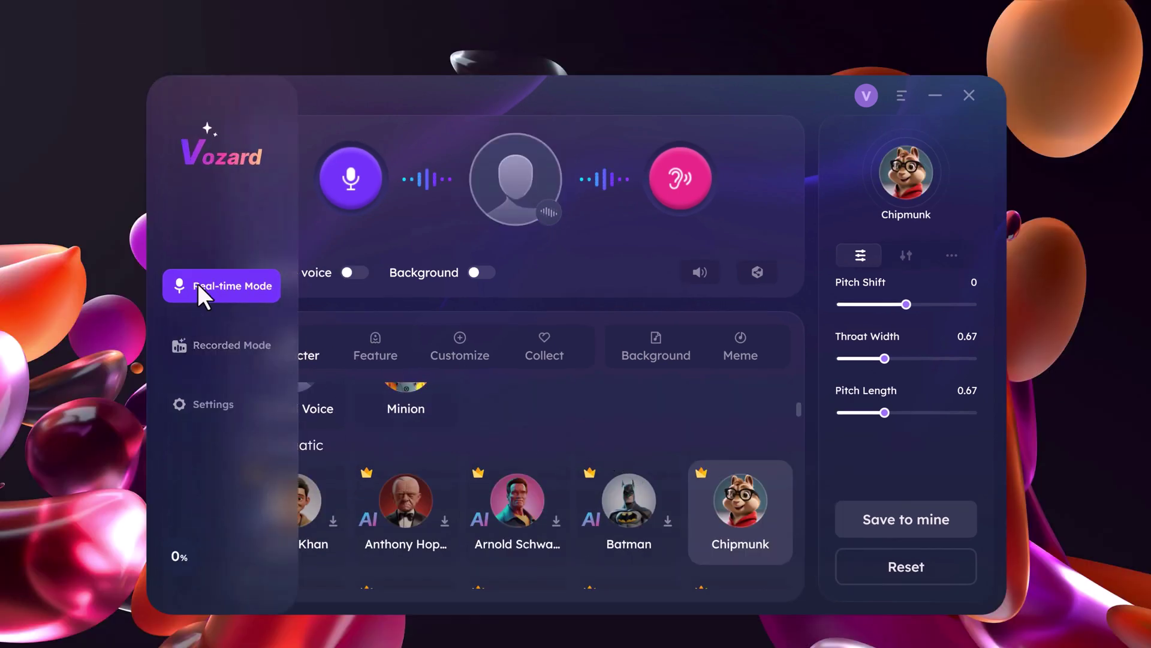
In Recorded Mode, upload the 44-second a2 audio file from the Desktop.
left_click(245, 350)
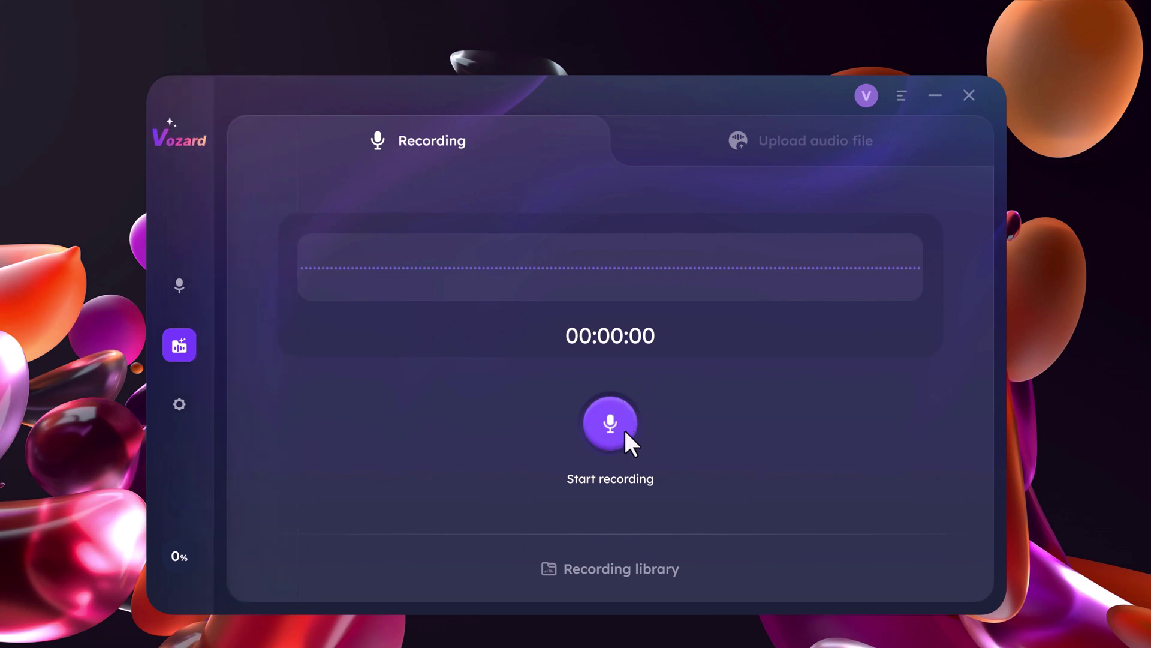
left_click(818, 154)
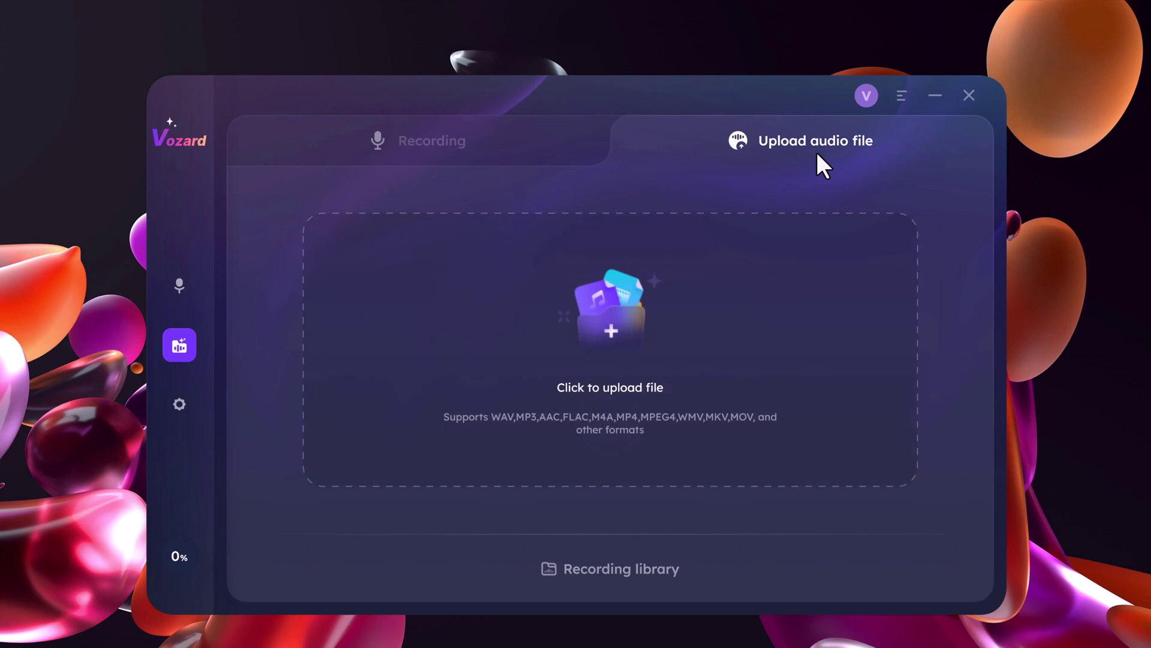
left_click(610, 322)
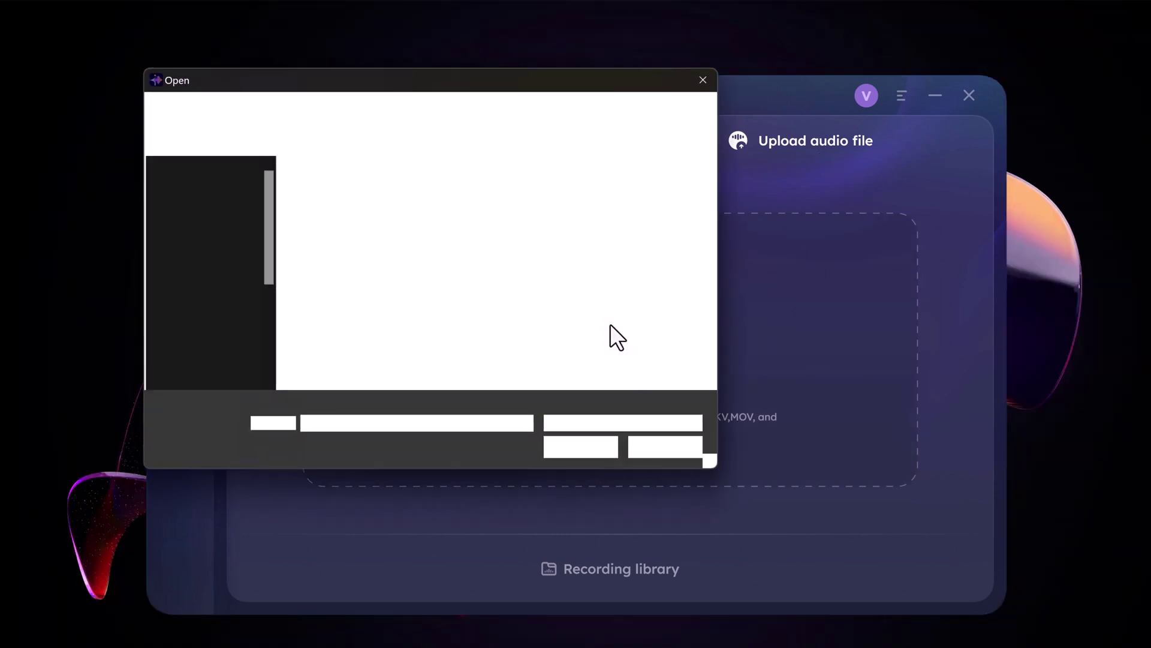
left_click(338, 213)
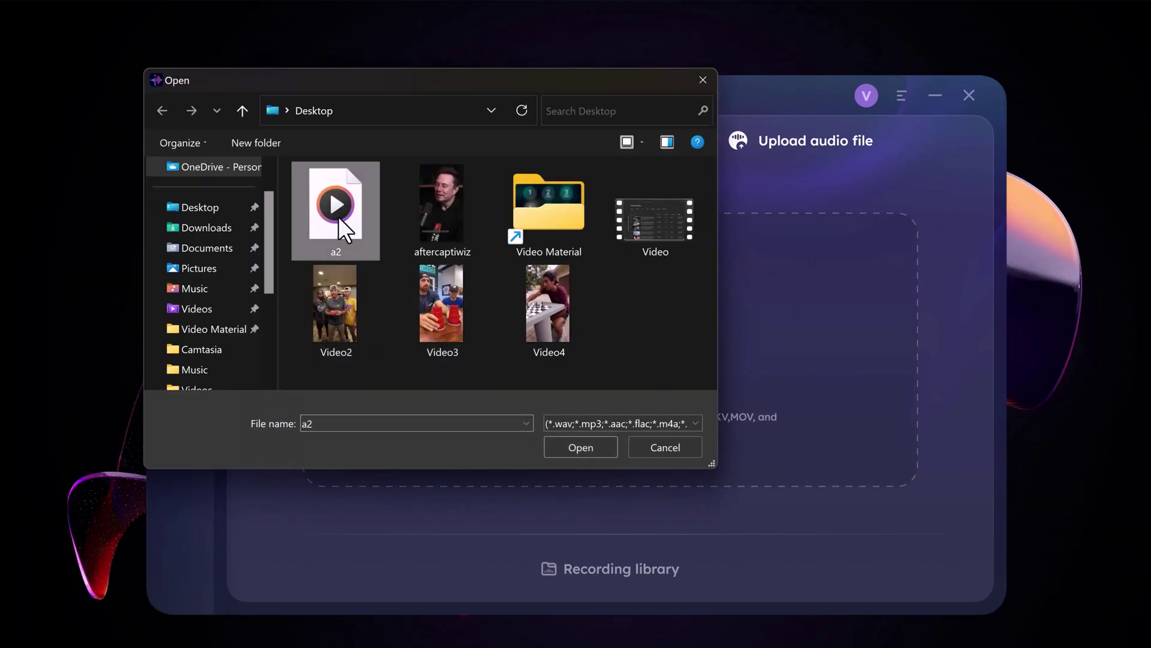
left_click(562, 444)
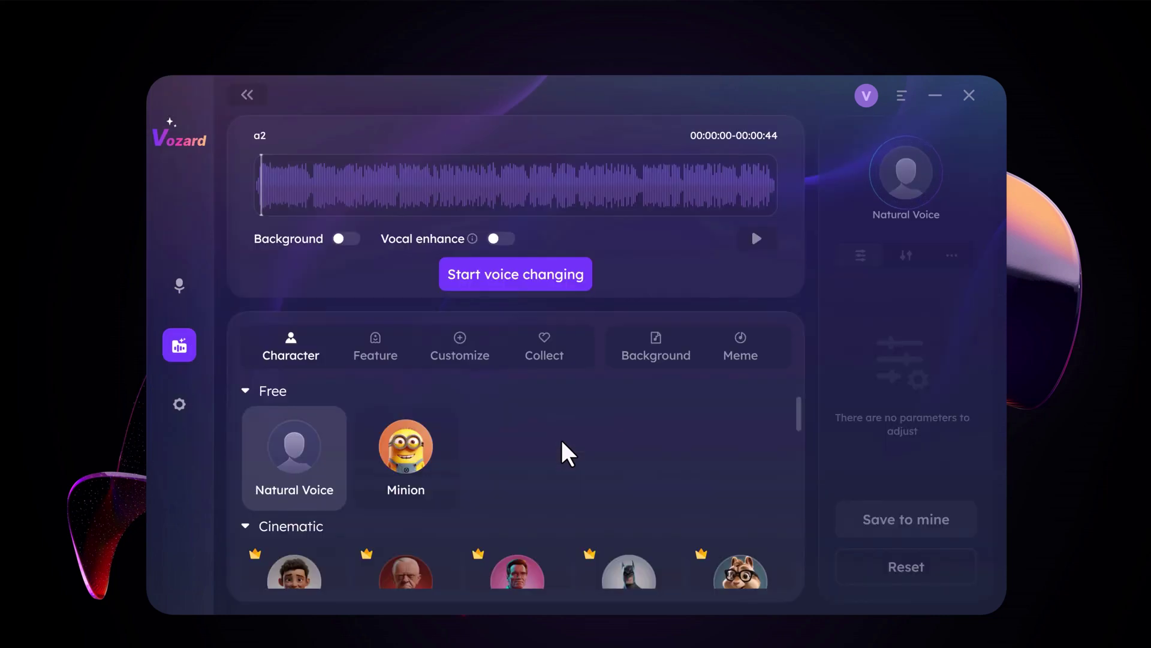
Preview the a2 clip, then convert it with the Donald Duck voice into Donald Duck_a2.
left_click(757, 238)
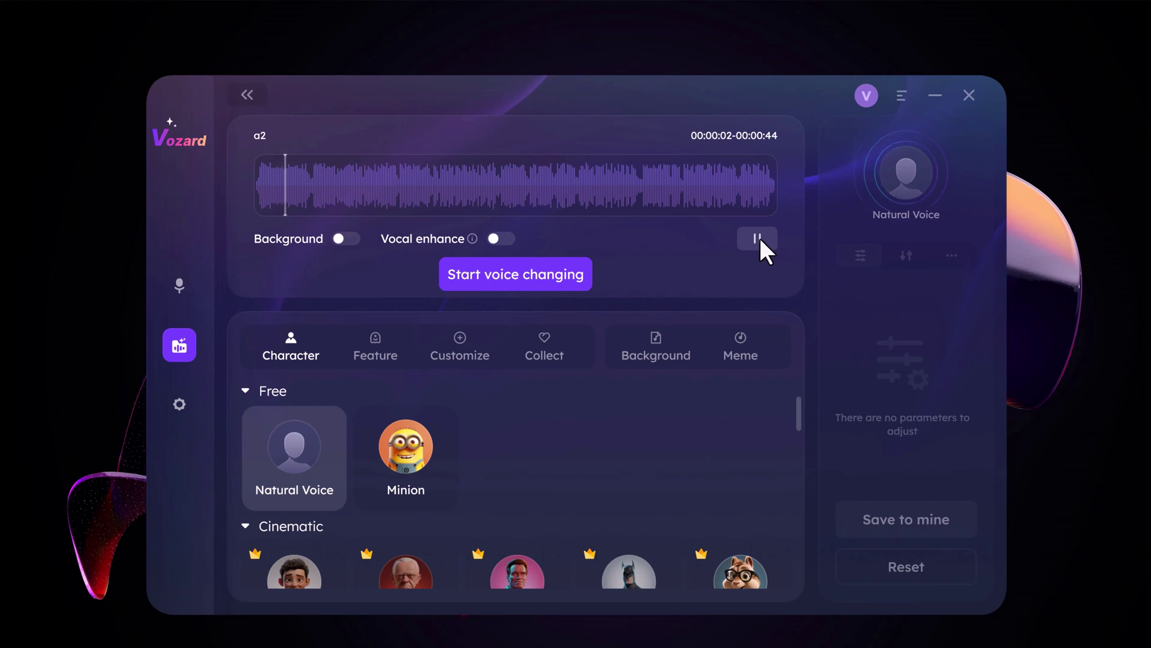
left_click(757, 239)
scroll(524, 442, "down", 4)
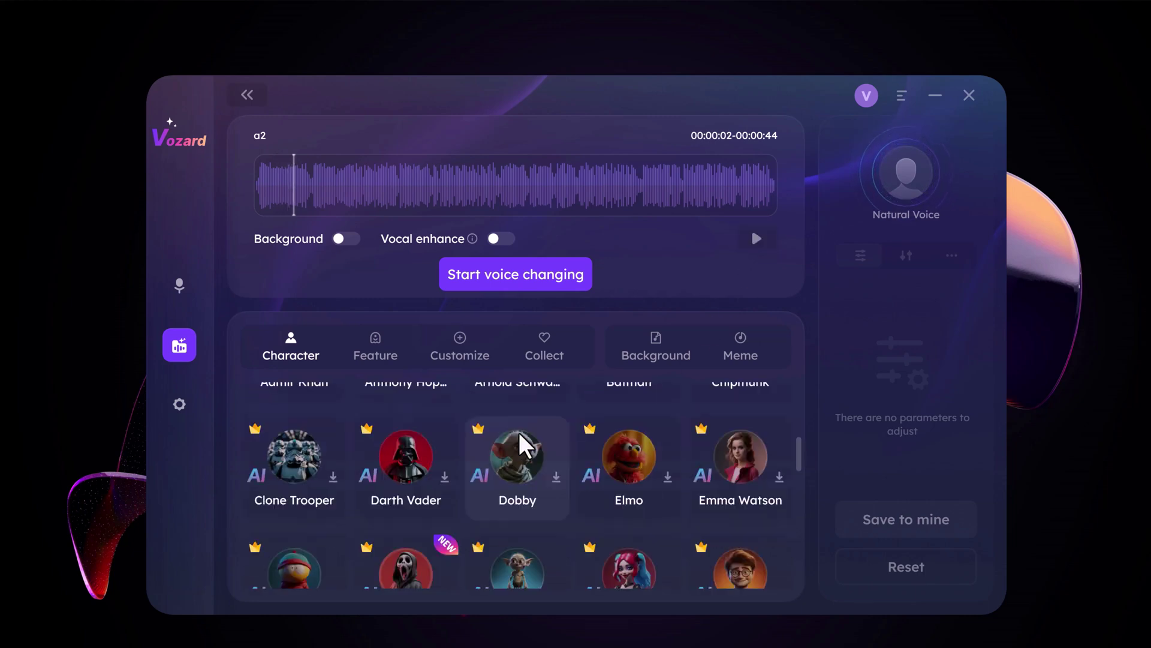
scroll(521, 444, "down", 10)
left_click(387, 470)
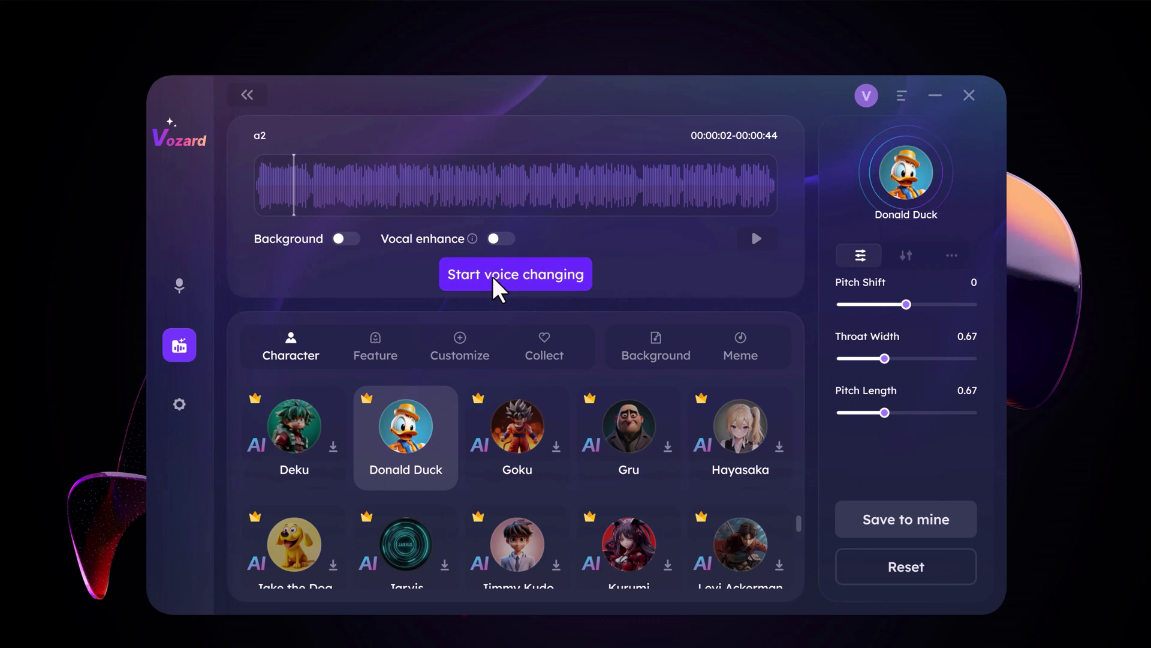
left_click(494, 278)
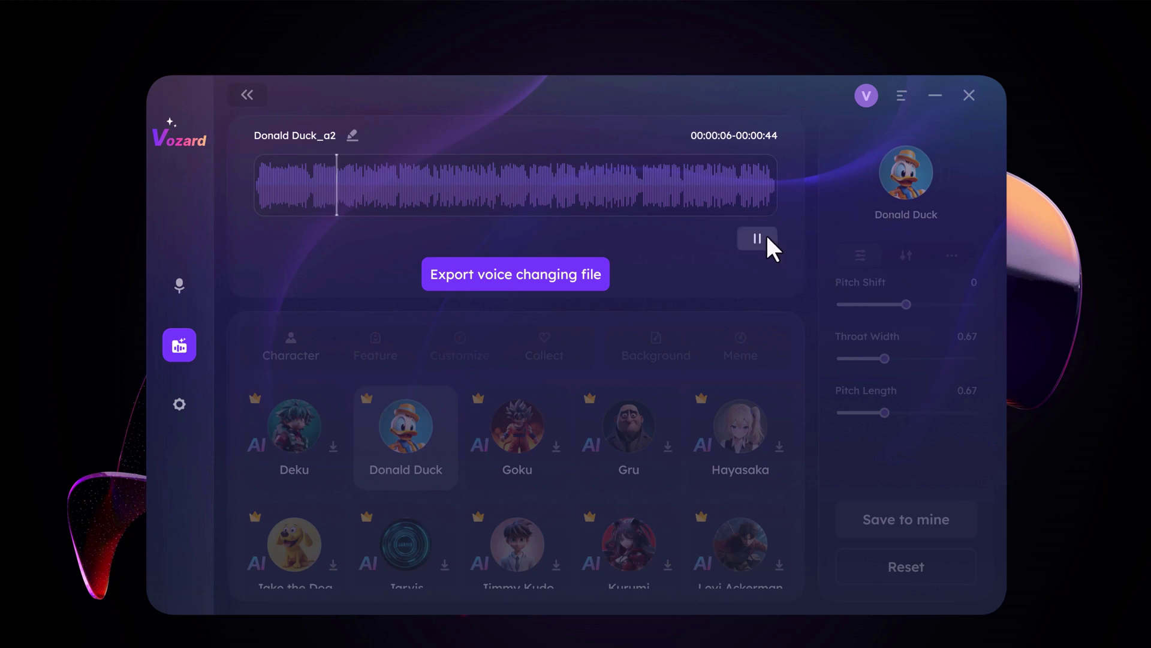
Export Donald Duck_a2.wav to the Recording library and return to Real-time Mode's AI character voices.
left_click(510, 277)
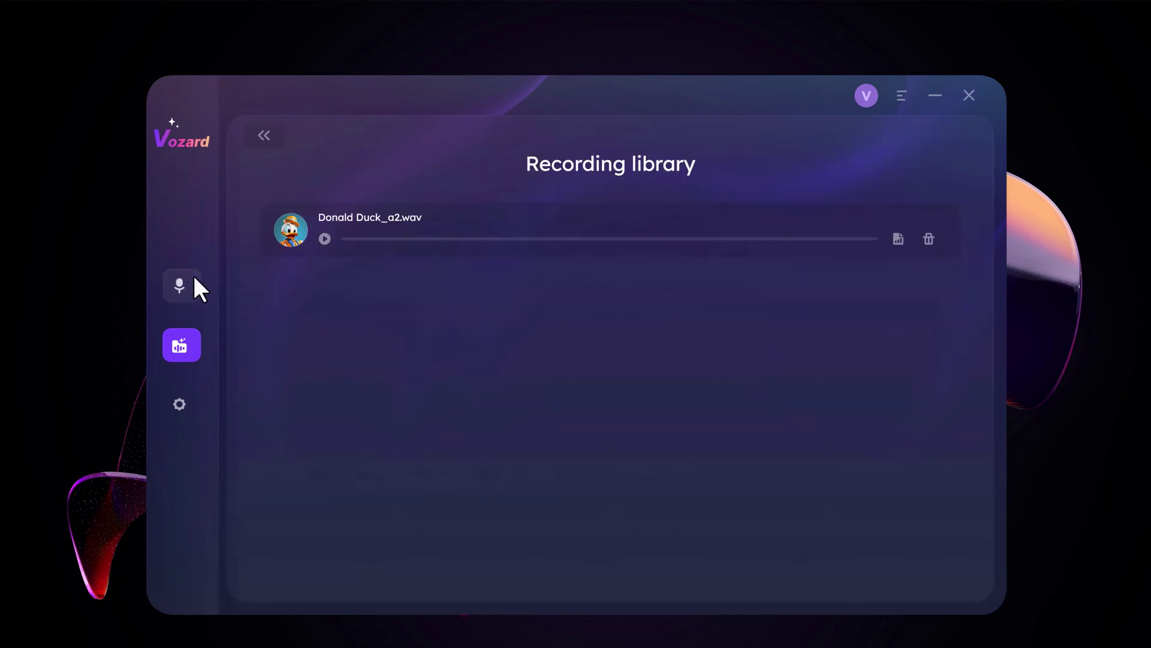
mouse_move(195, 279)
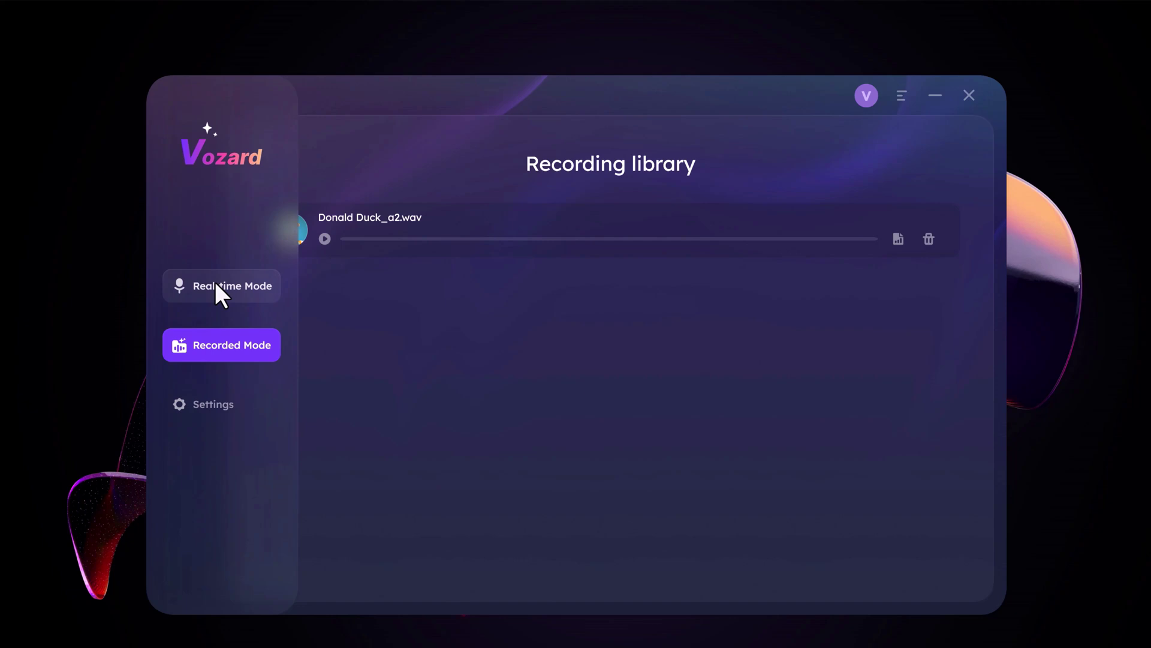
left_click(214, 282)
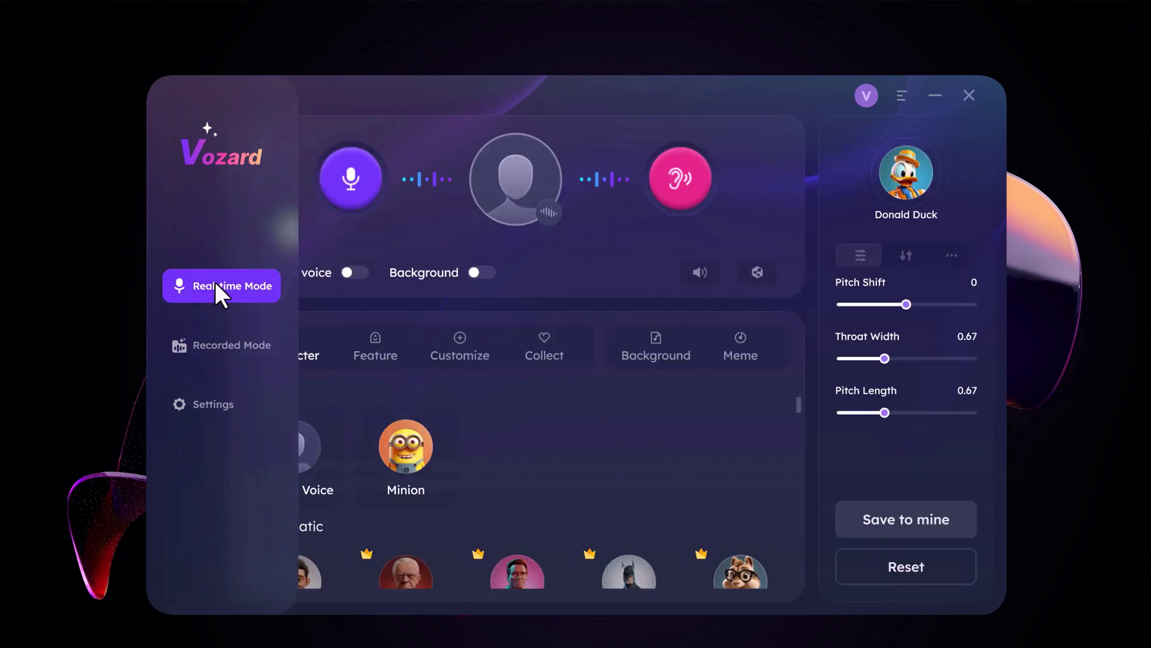
scroll(636, 412, "down", 5)
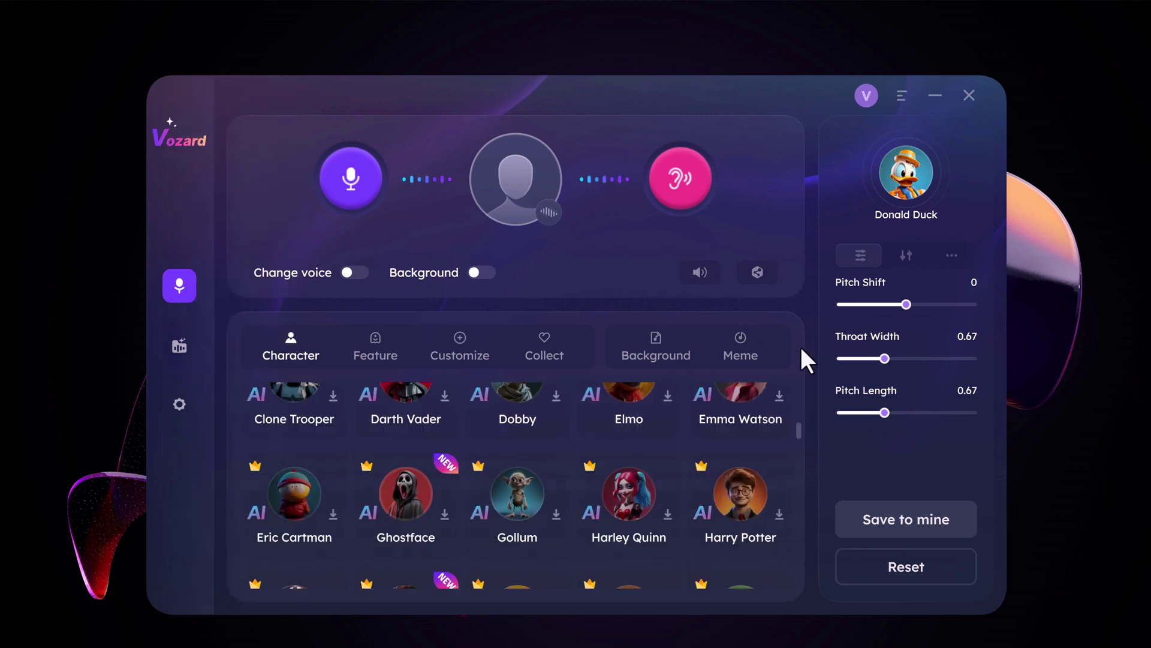
Turn on the Construction background sound.
left_click(654, 346)
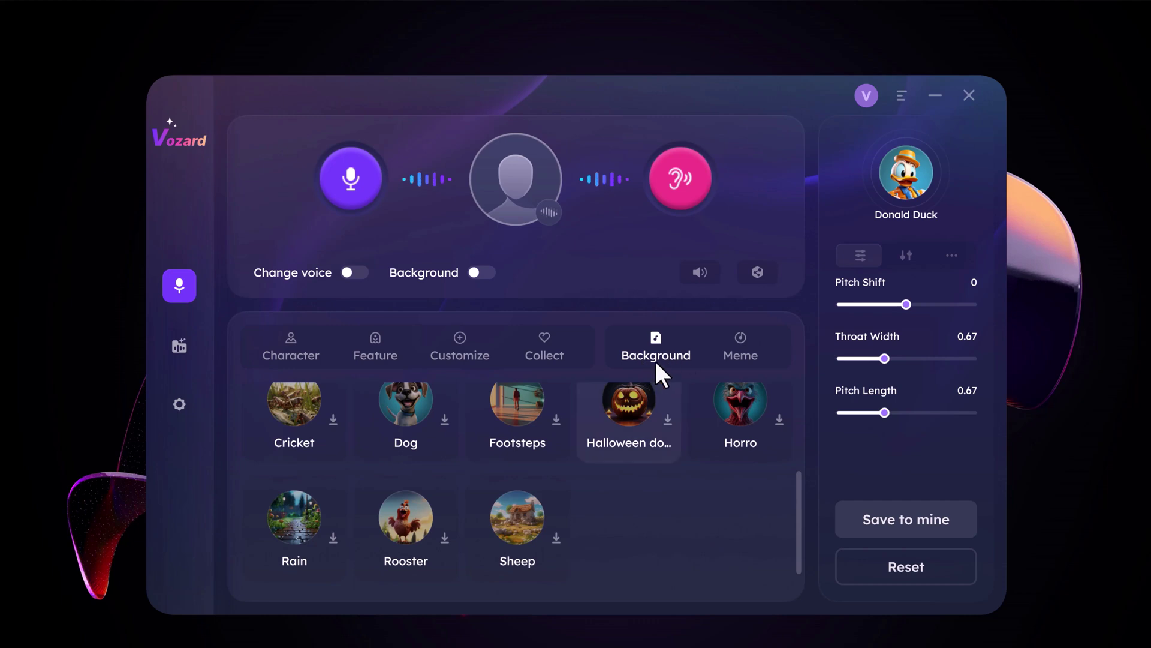
scroll(662, 415, "up", 3)
left_click(660, 420)
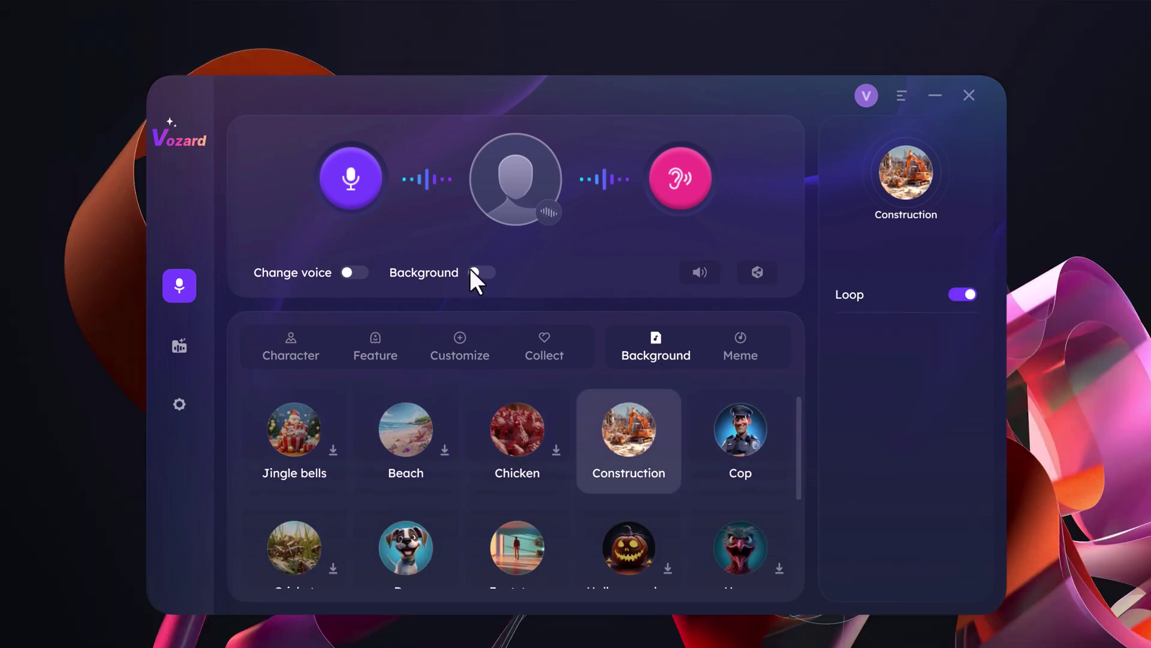
left_click(482, 271)
Switch the background sound through Cop, Dog, Footsteps and Rooster.
left_click(735, 445)
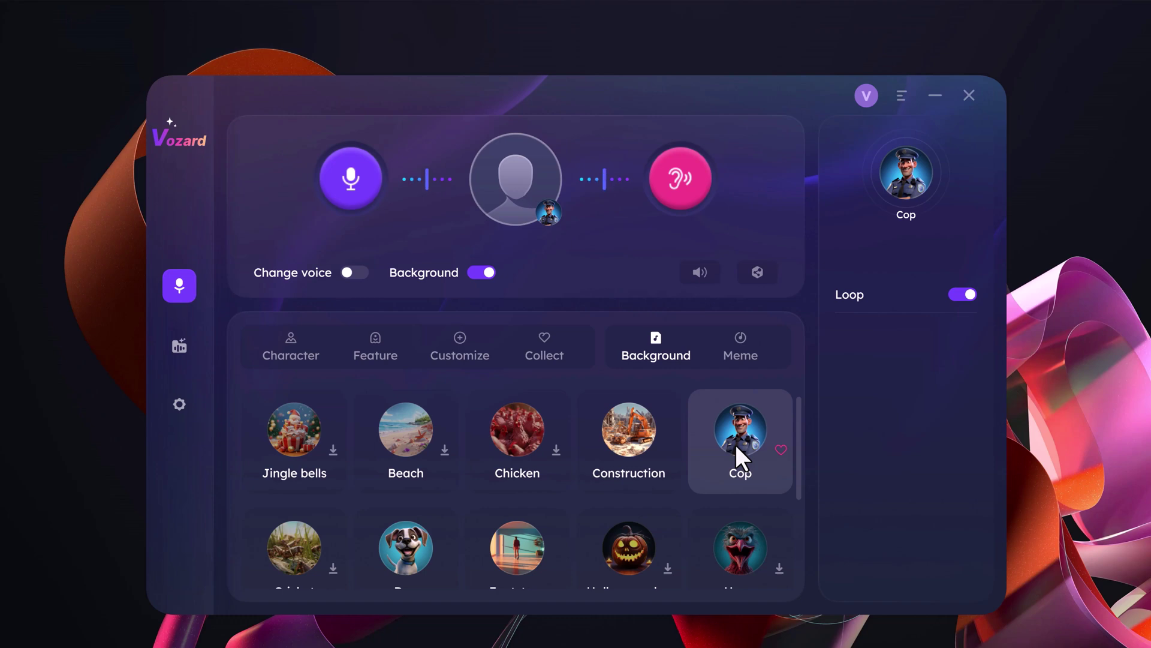
scroll(735, 443, "down", 2)
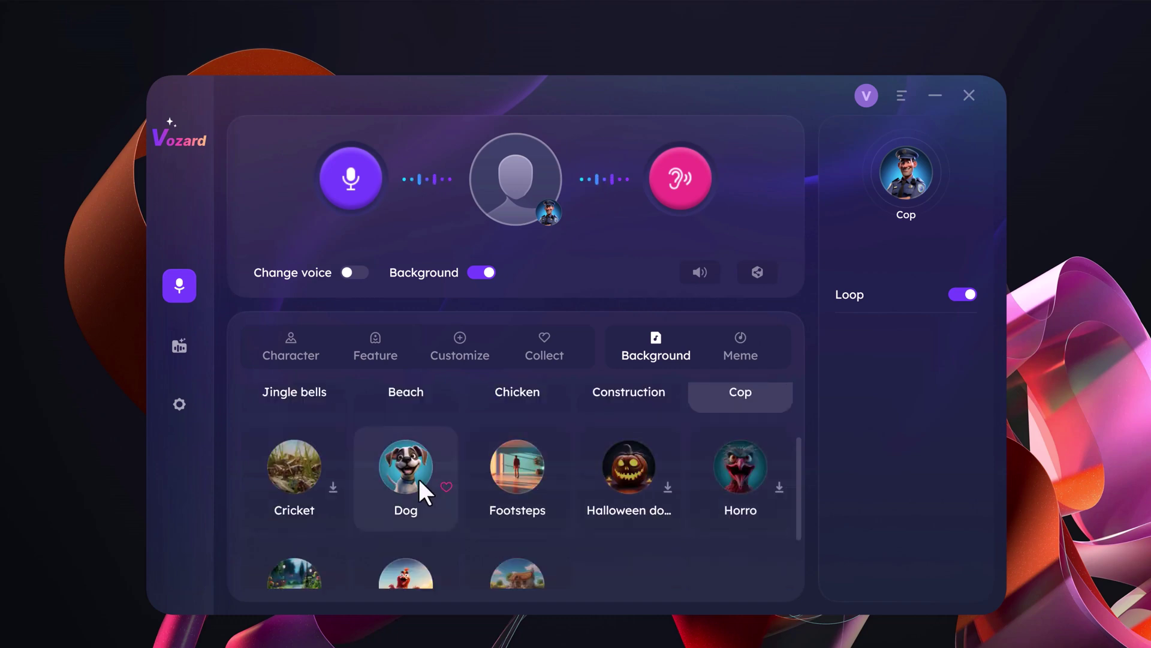
left_click(418, 478)
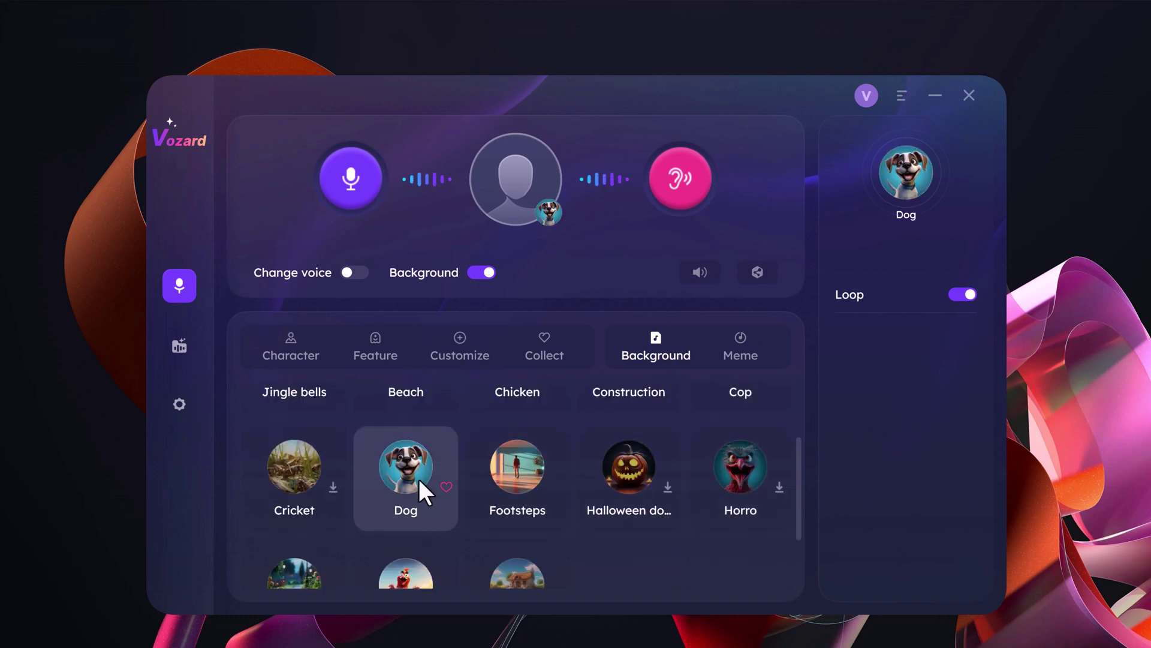
left_click(532, 465)
scroll(548, 480, "down", 2)
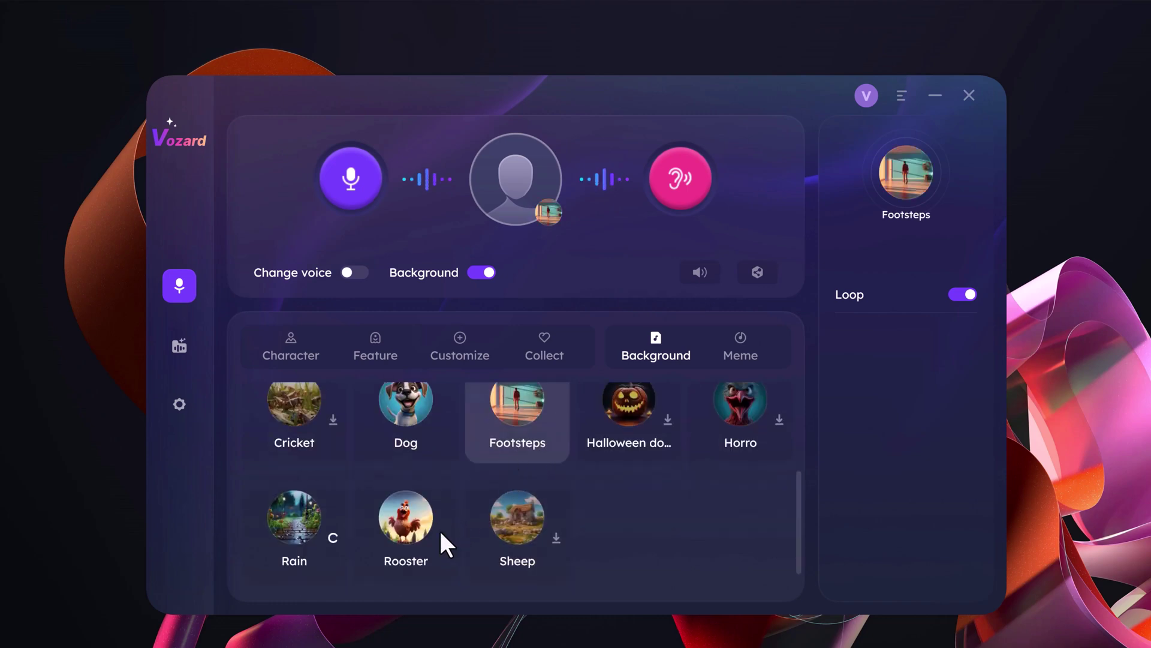
left_click(421, 525)
Turn the background sound off and enable live voice changing as Donald Duck.
scroll(579, 491, "up", 2)
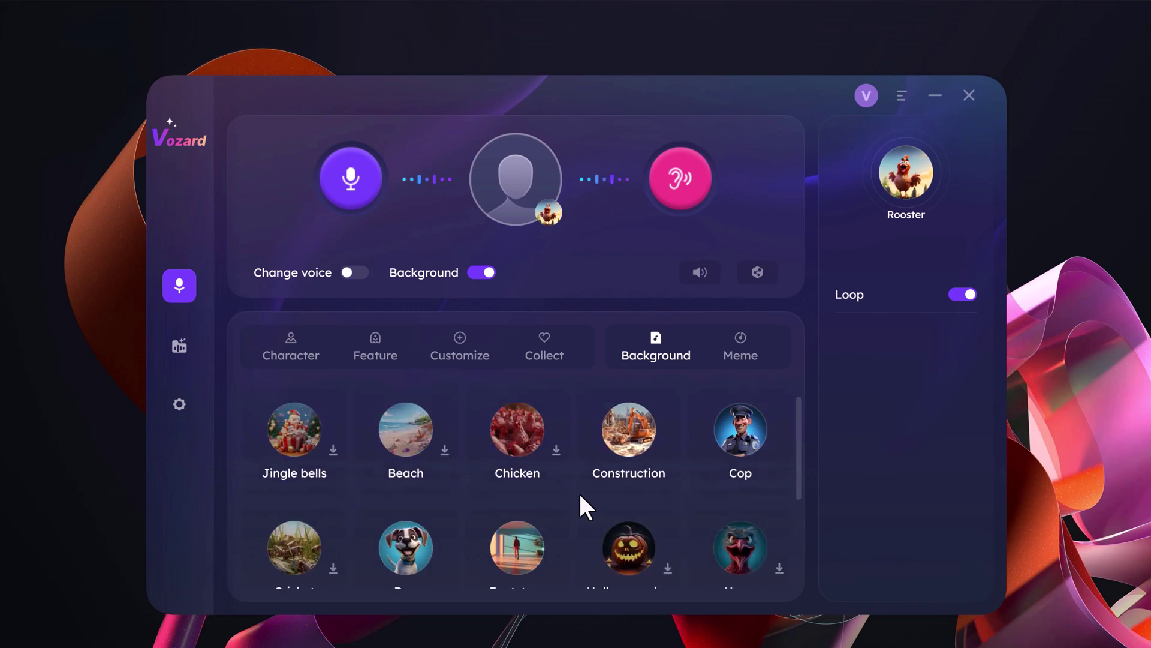
left_click(479, 274)
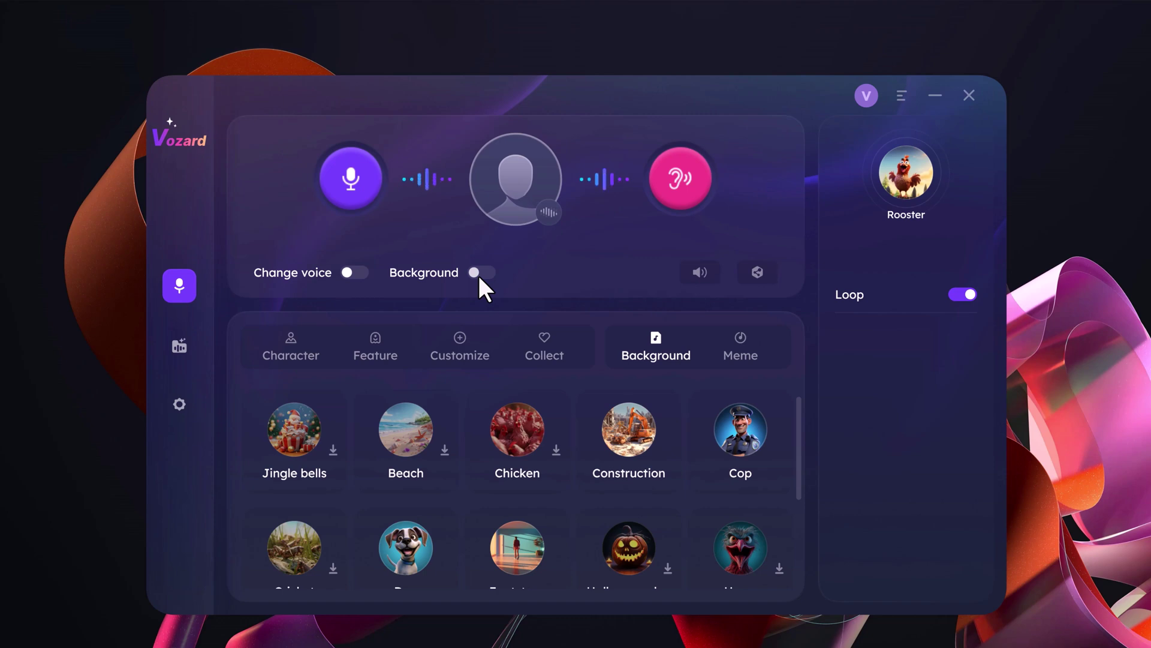
left_click(358, 271)
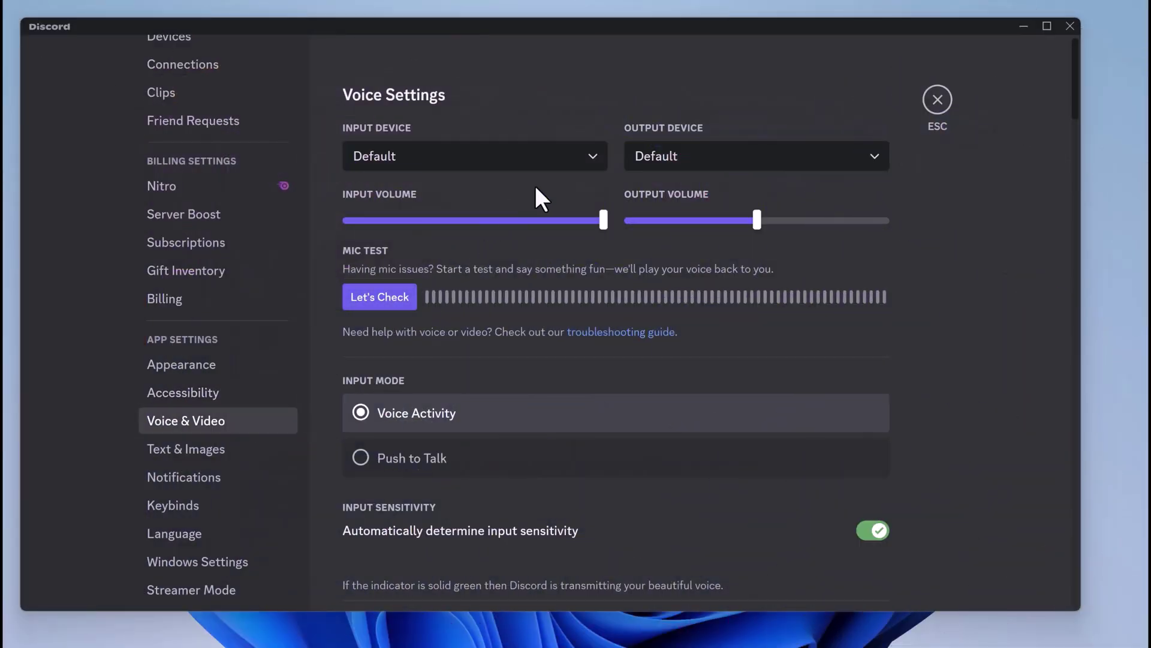
Set Discord's input device to Vozard Microphone (VB-Audio Virtual Cable).
left_click(602, 160)
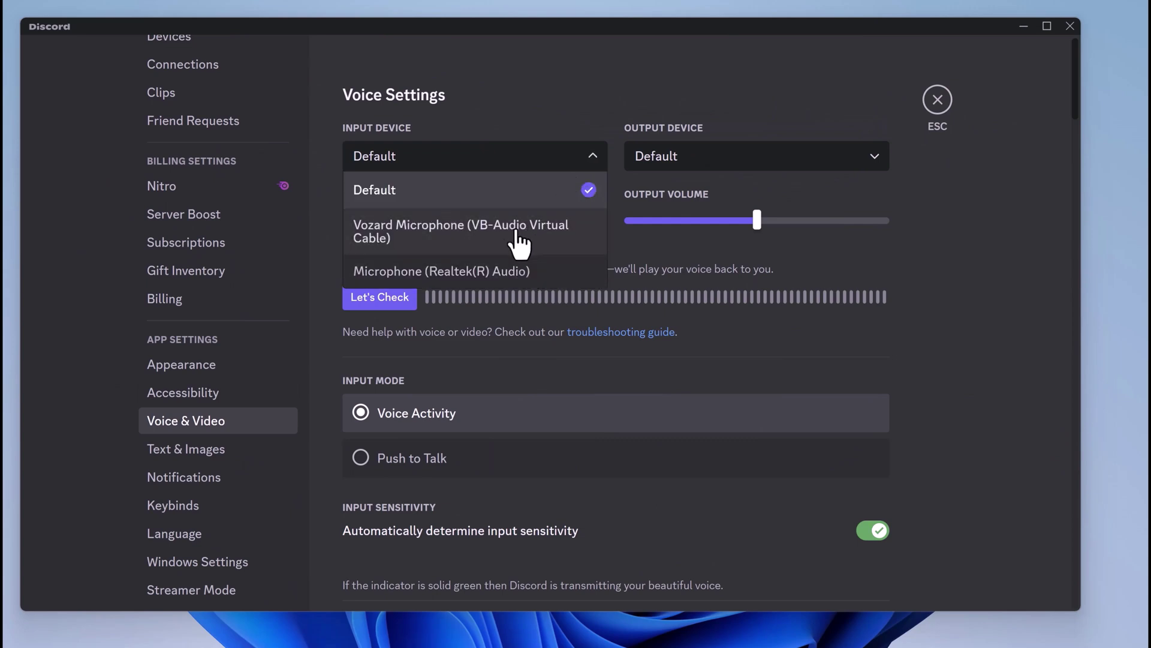
left_click(460, 247)
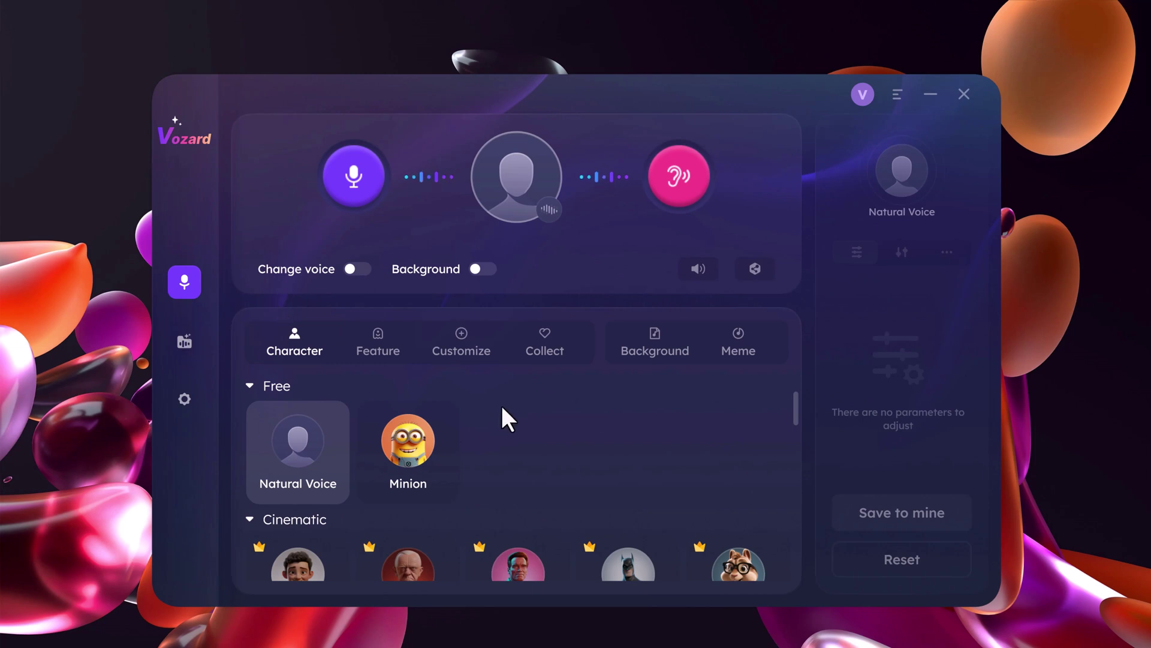
Expand the Cartoon and Singer character groups and scroll through their voices.
scroll(484, 391, "down", 3)
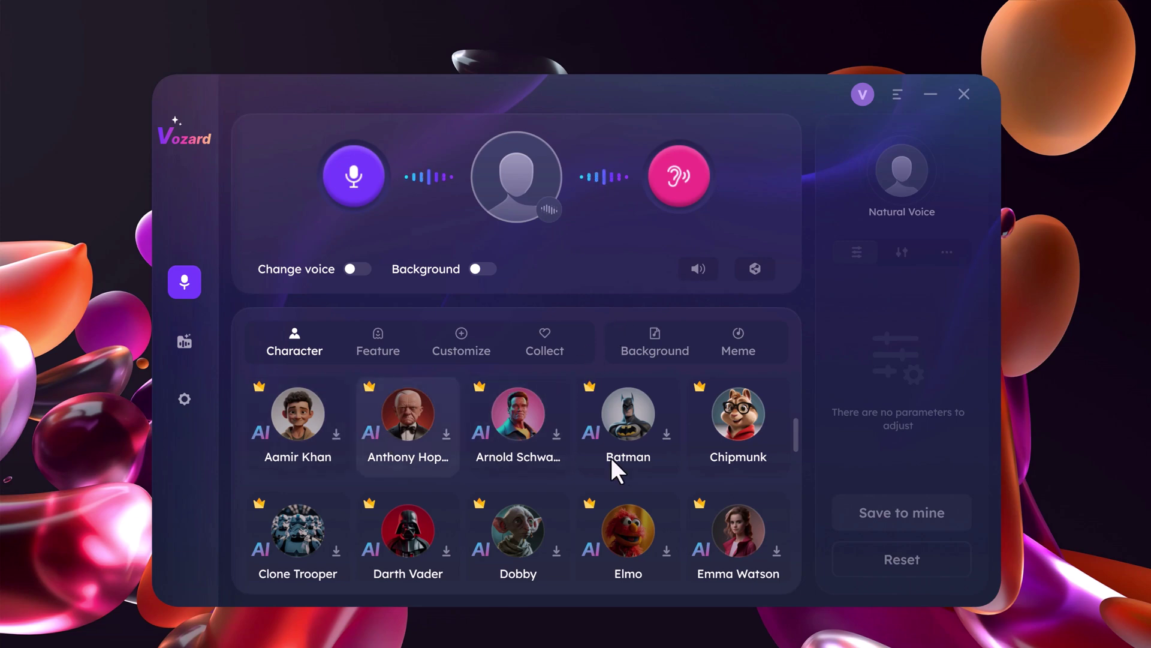
scroll(583, 509, "down", 2)
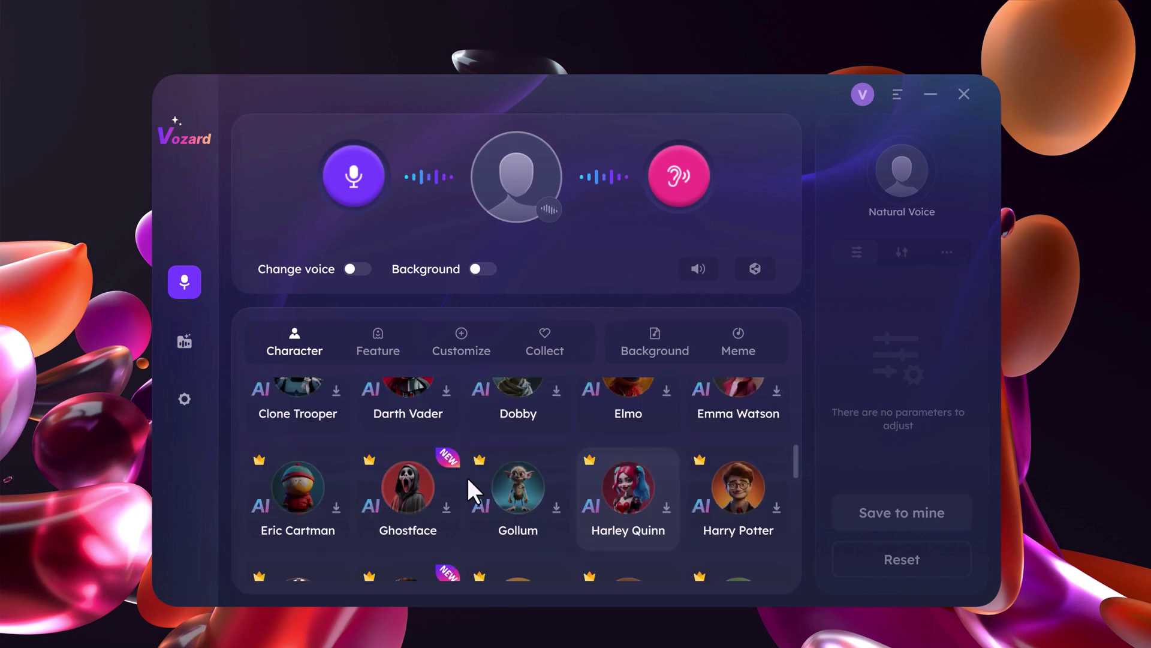
scroll(389, 481, "down", 2)
scroll(531, 500, "down", 3)
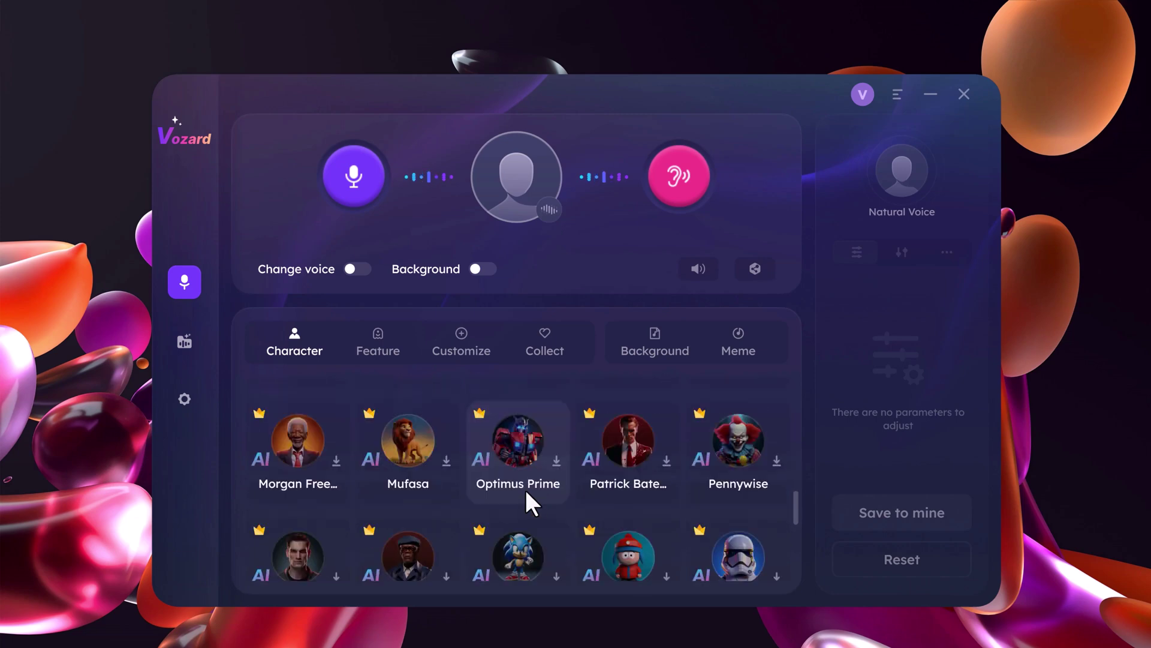
scroll(388, 492, "down", 4)
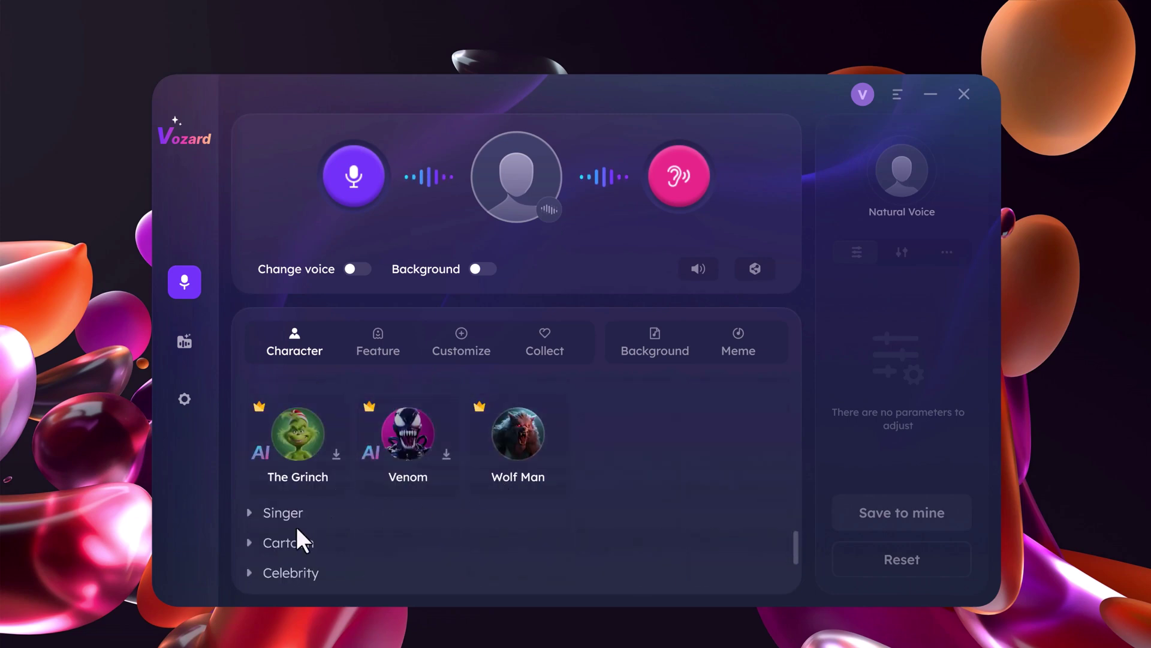
left_click(289, 543)
left_click(283, 513)
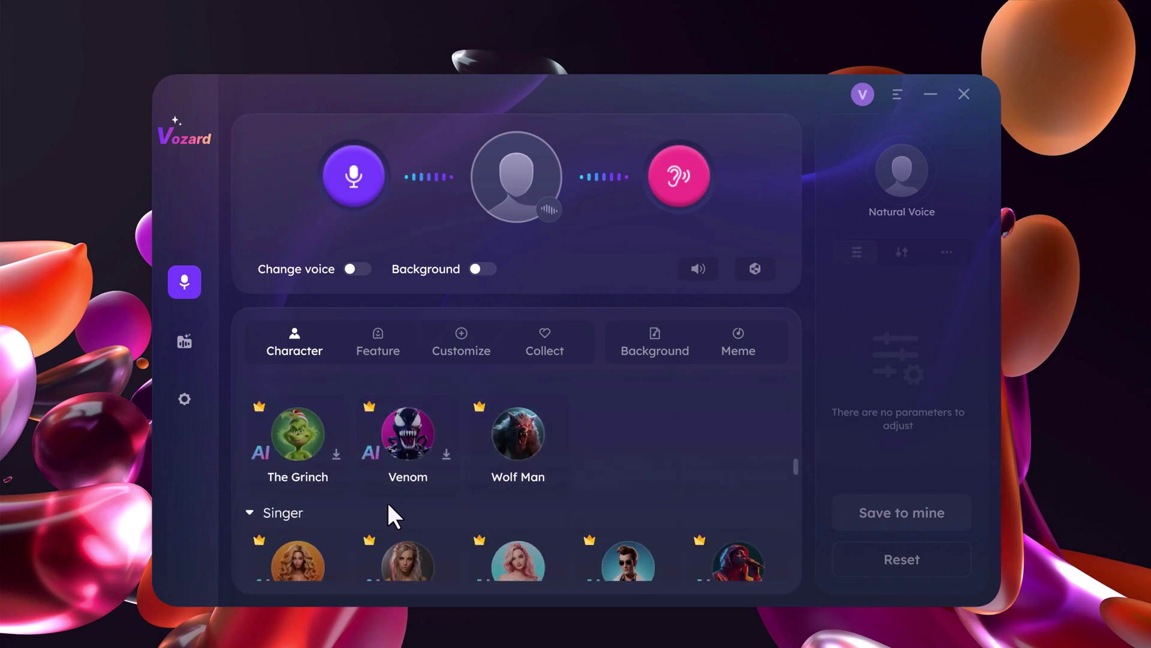
scroll(407, 507, "down", 5)
scroll(467, 493, "down", 1)
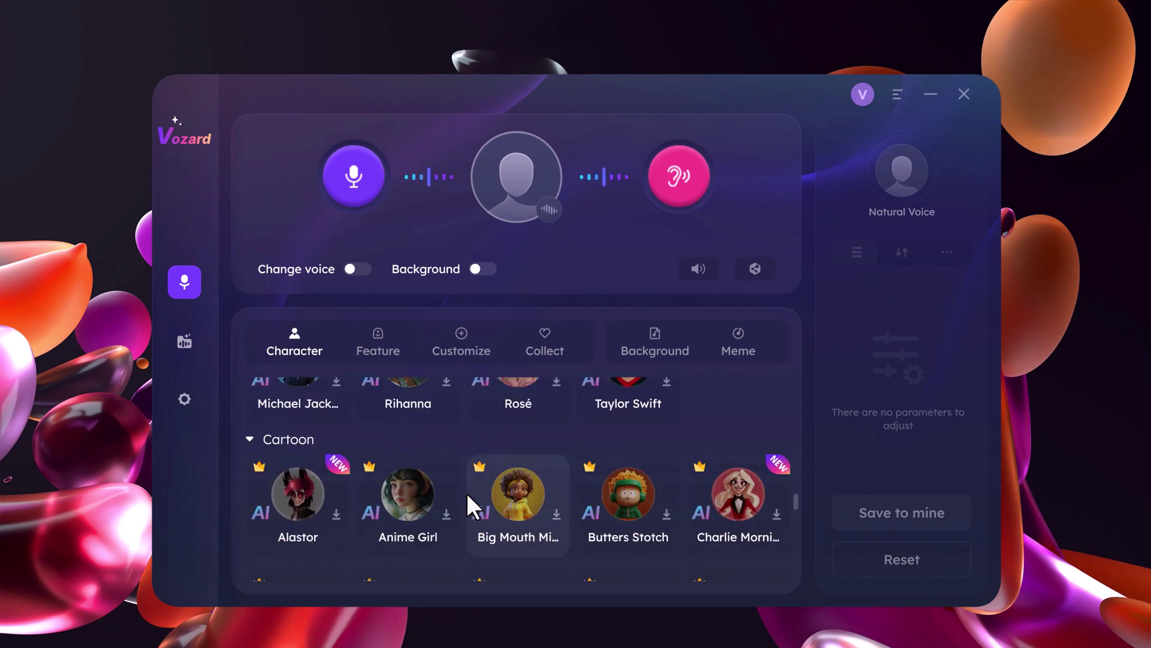
scroll(467, 493, "up", 1)
scroll(419, 510, "down", 5)
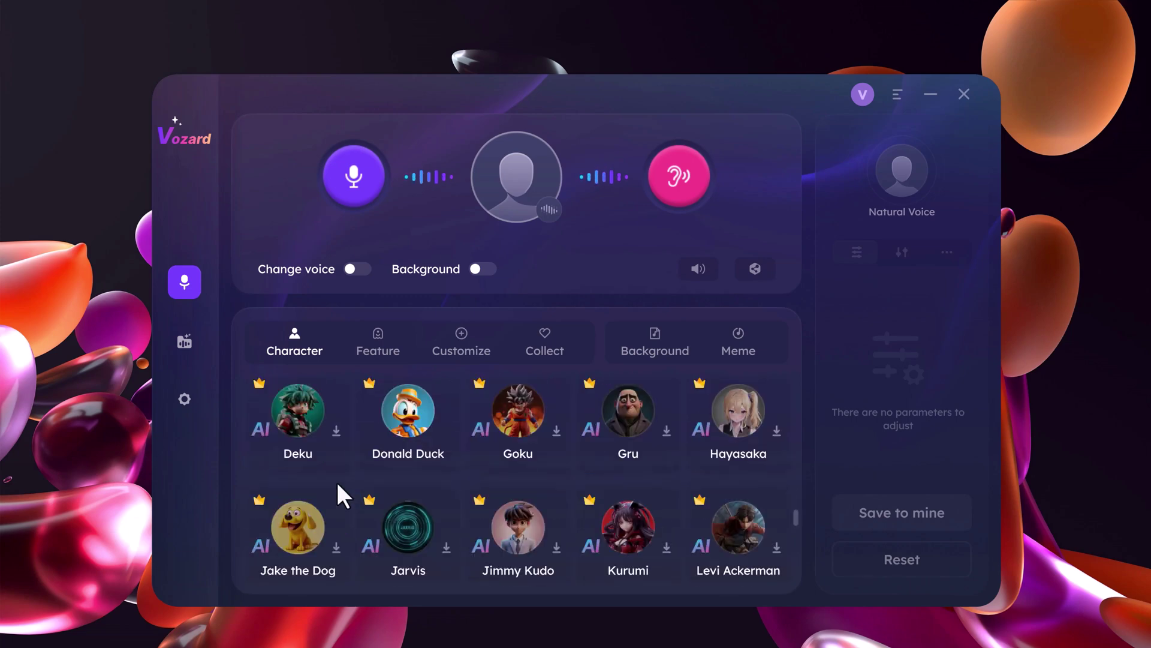
scroll(337, 484, "down", 6)
Expand the Celebrity group and scroll down to Stormtrooper, The Grinch, Venom and Wolf Man.
left_click(296, 561)
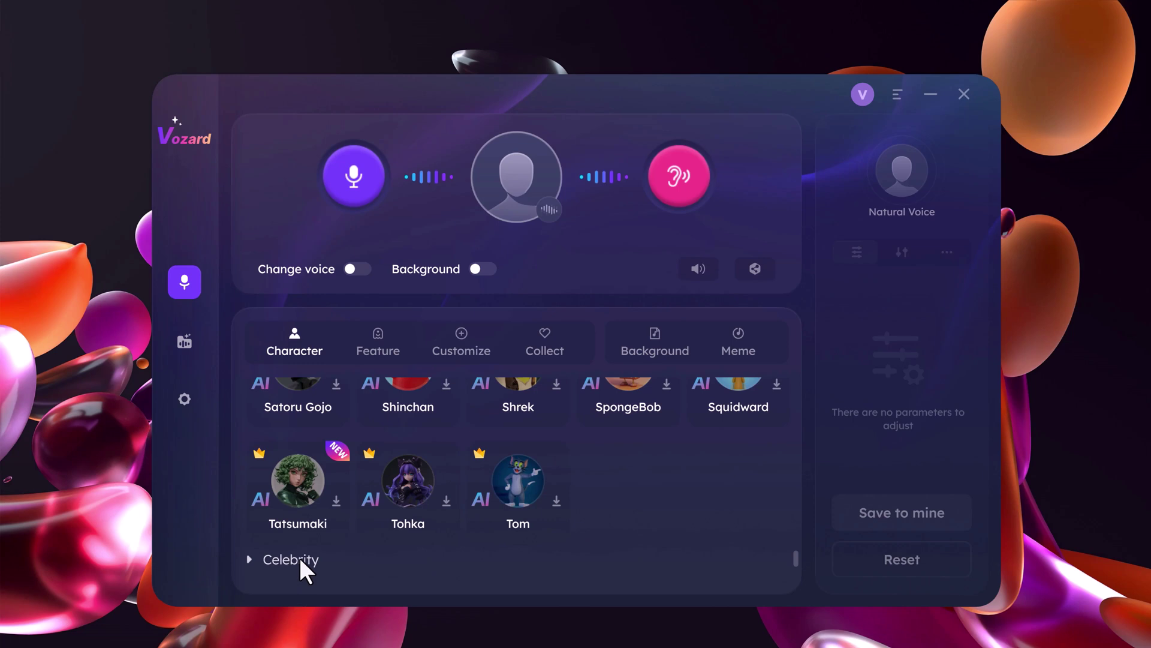
scroll(363, 516, "down", 4)
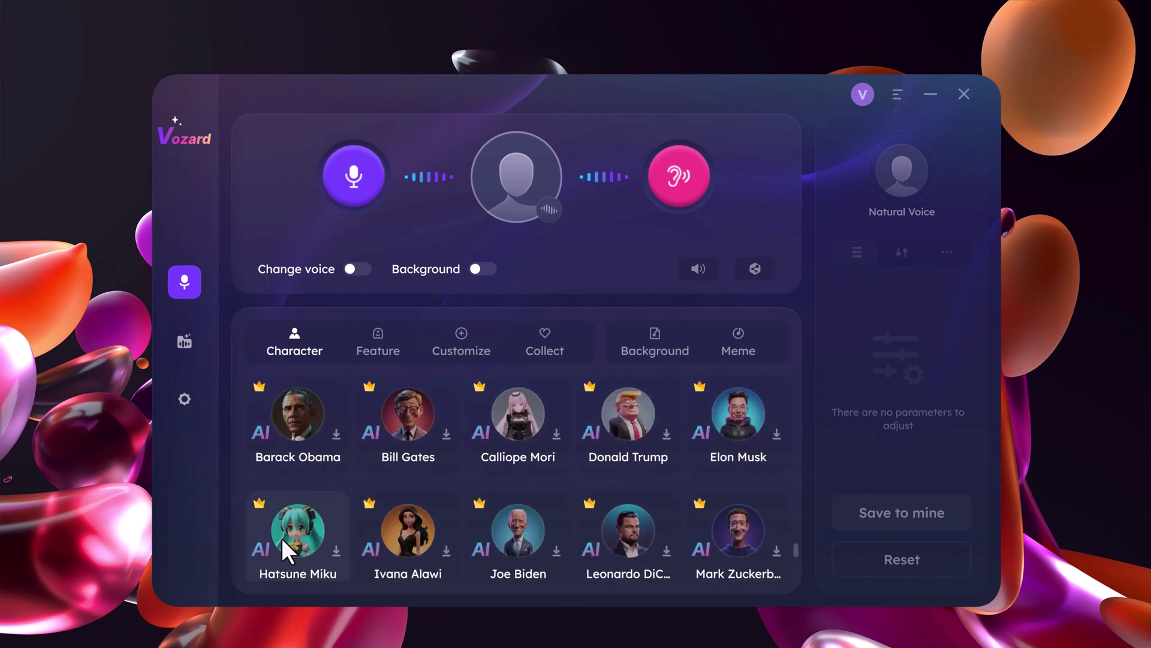
scroll(488, 515, "down", 2)
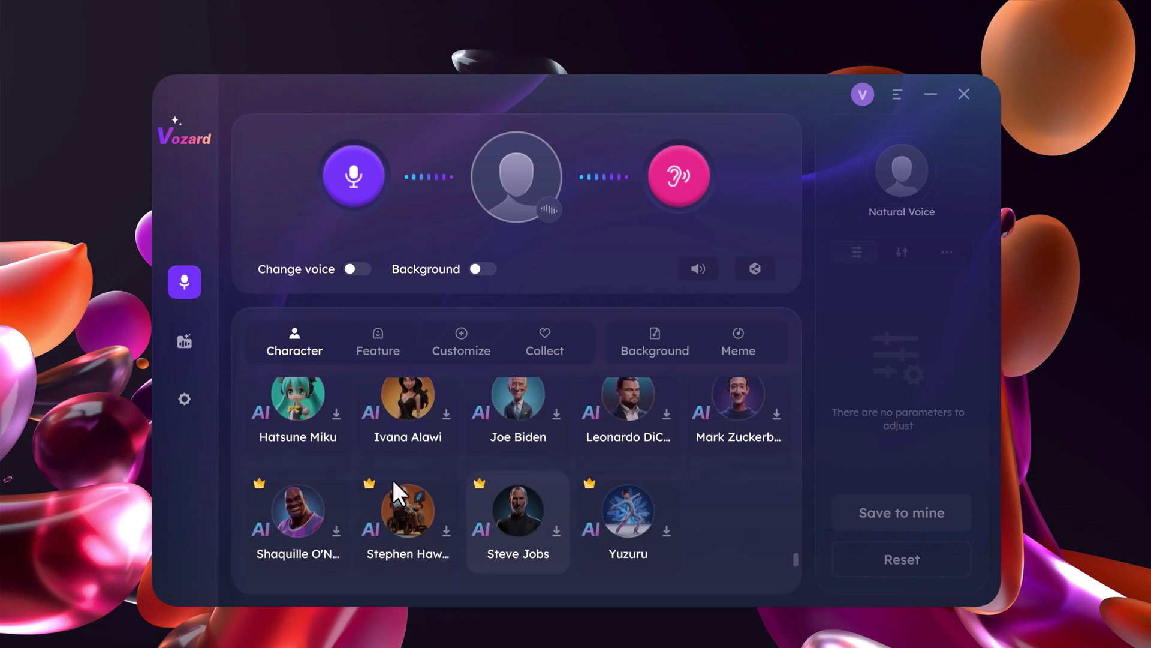
scroll(500, 455, "down", 10)
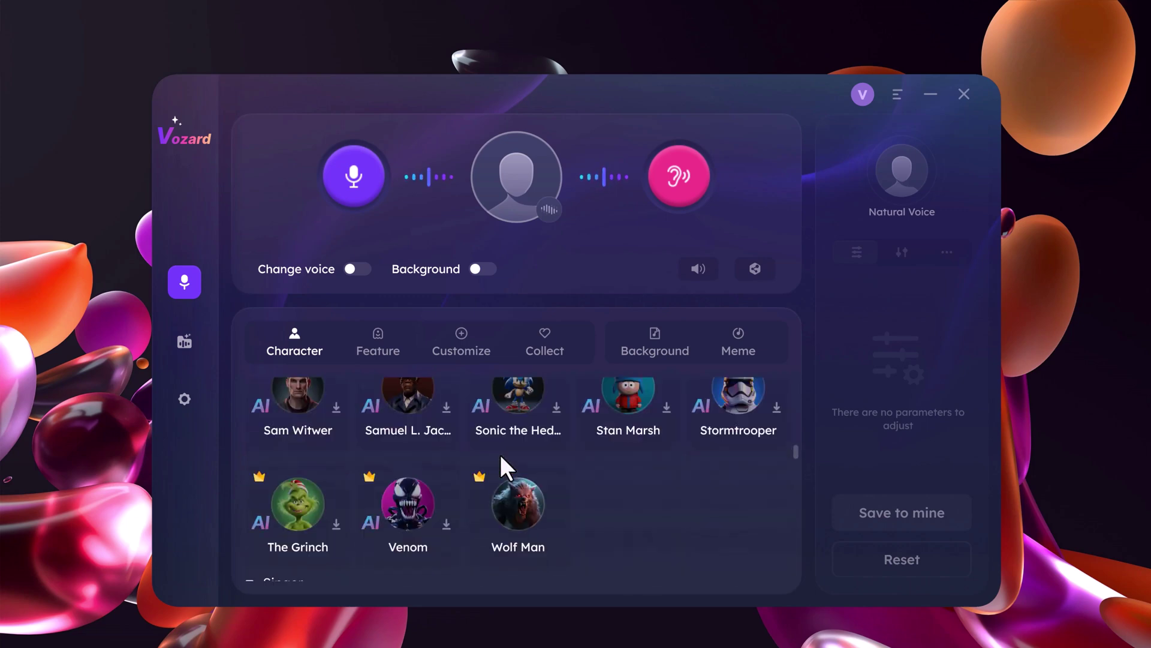